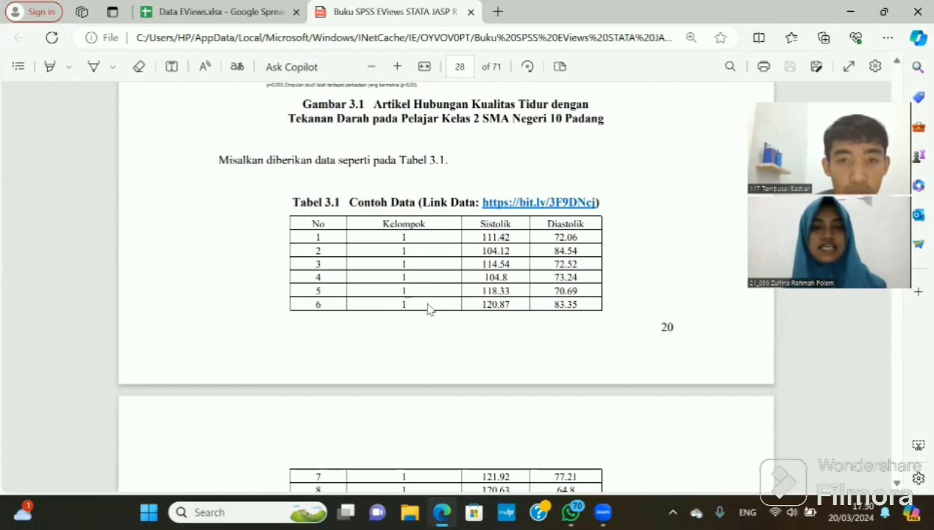
# Examine the sample data in Tabel 3.1 and the sleep-quality group code key in the PDF book.
pyautogui.scroll(-1, 430, 309)
pyautogui.scroll(2, 430, 309)
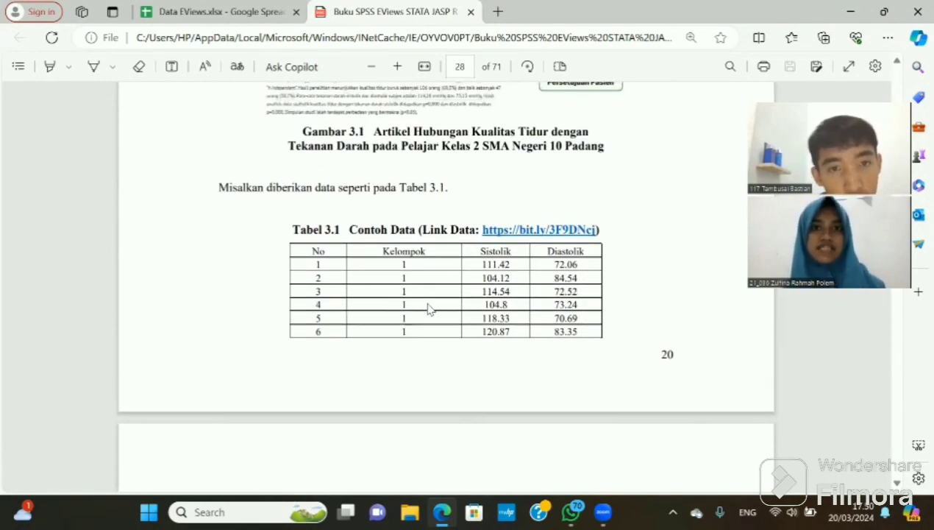
pyautogui.scroll(-1, 431, 309)
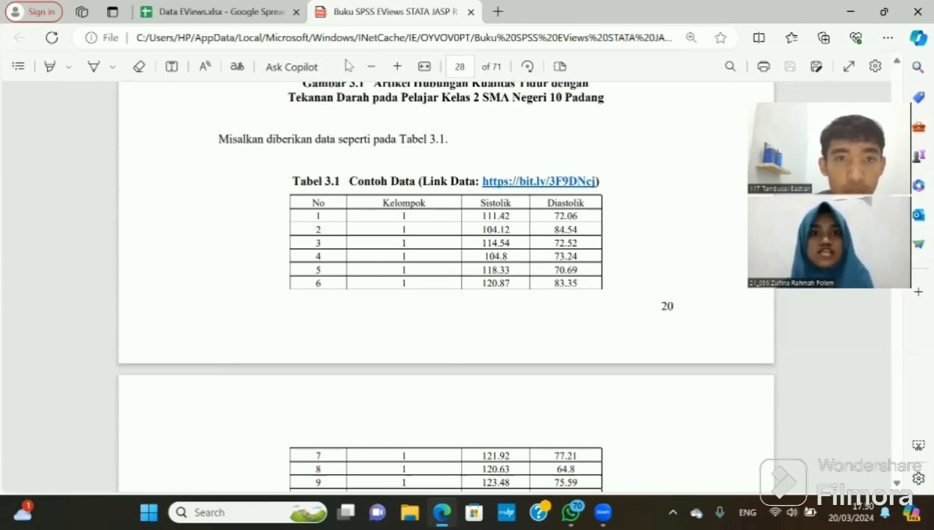
pyautogui.scroll(3, 490, 162)
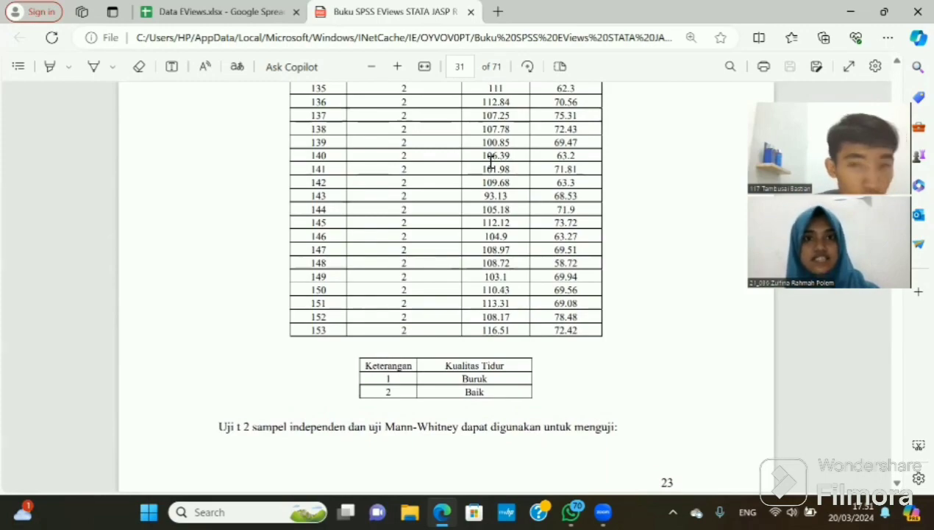
pyautogui.scroll(5, 491, 162)
pyautogui.scroll(10, 491, 161)
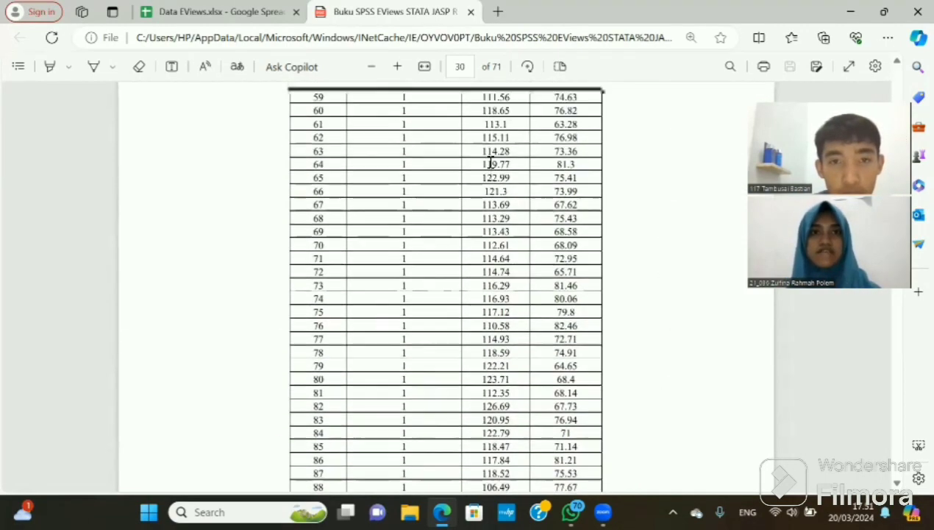
pyautogui.scroll(5, 490, 161)
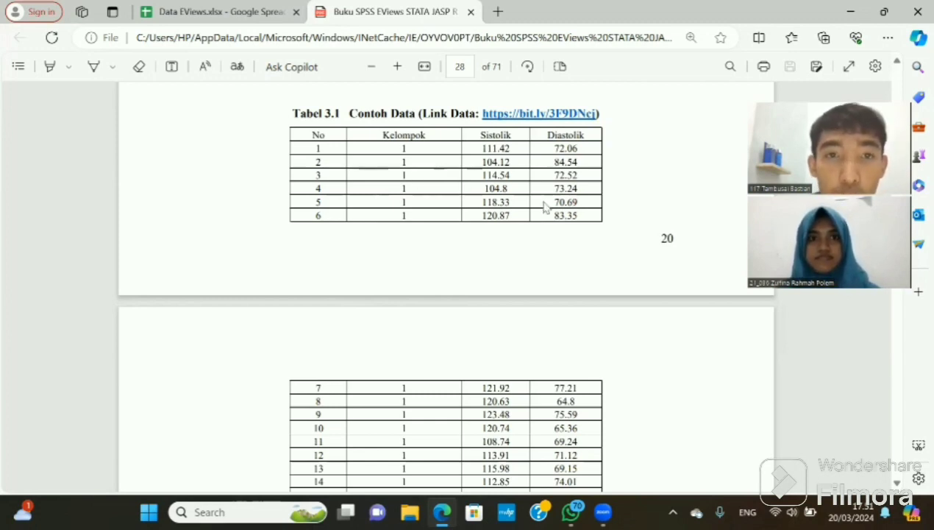
# Switch to the Data EViews spreadsheet and copy the Kelompok, Sistolik and Diastolik values in F8:H160 of sheet Data Tabel 2.1.
pyautogui.click(263, 28)
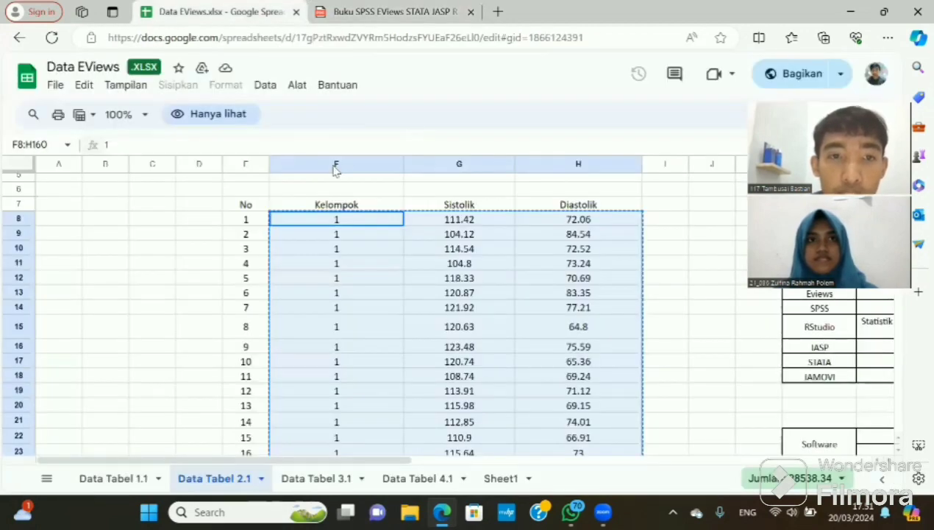
pyautogui.click(312, 222)
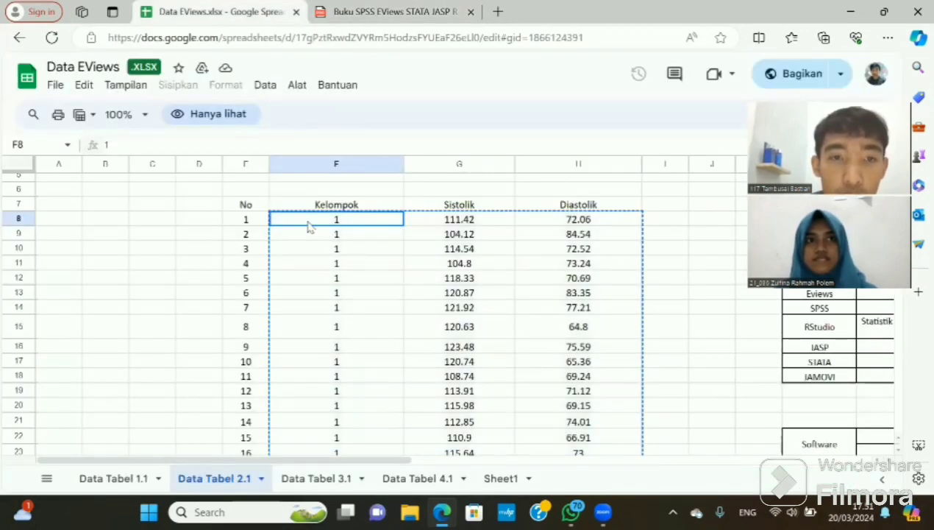
pyautogui.moveTo(312, 222); pyautogui.dragTo(601, 448)
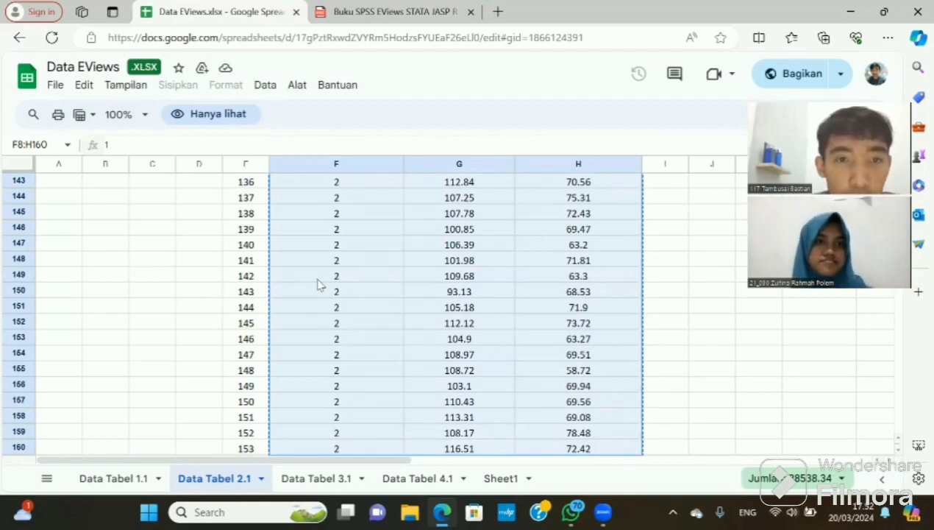
pyautogui.scroll(12, 318, 284)
pyautogui.scroll(7, 318, 285)
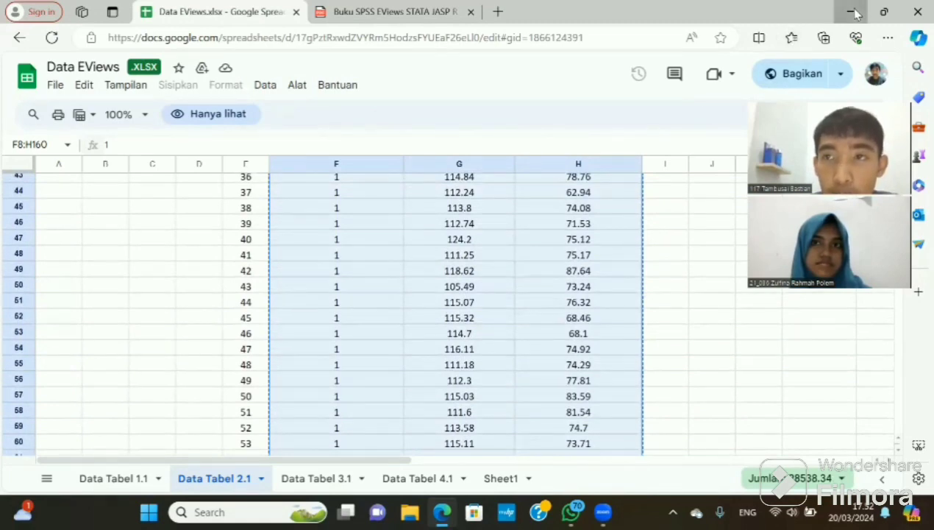
# Switch to IBM SPSS Statistics, create a new dataset and paste the copied values starting at the first cell.
pyautogui.click(883, 11)
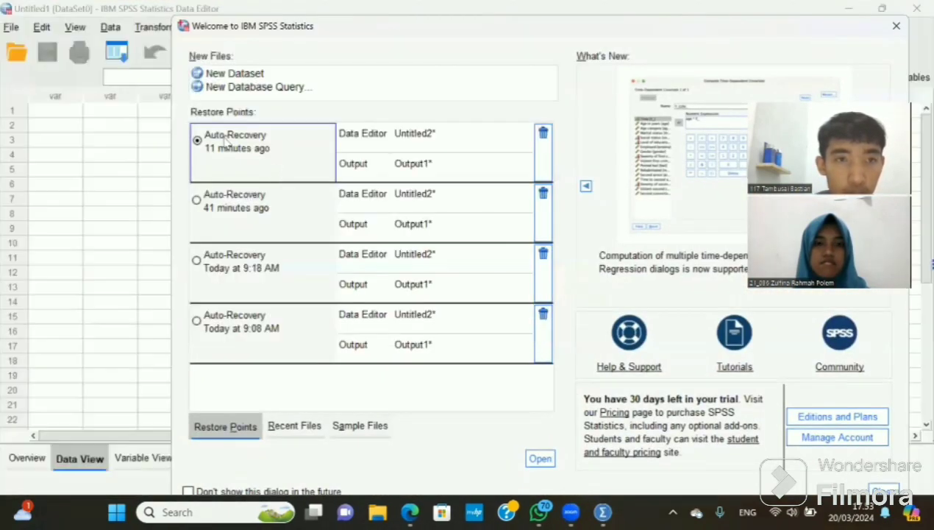
pyautogui.click(223, 74)
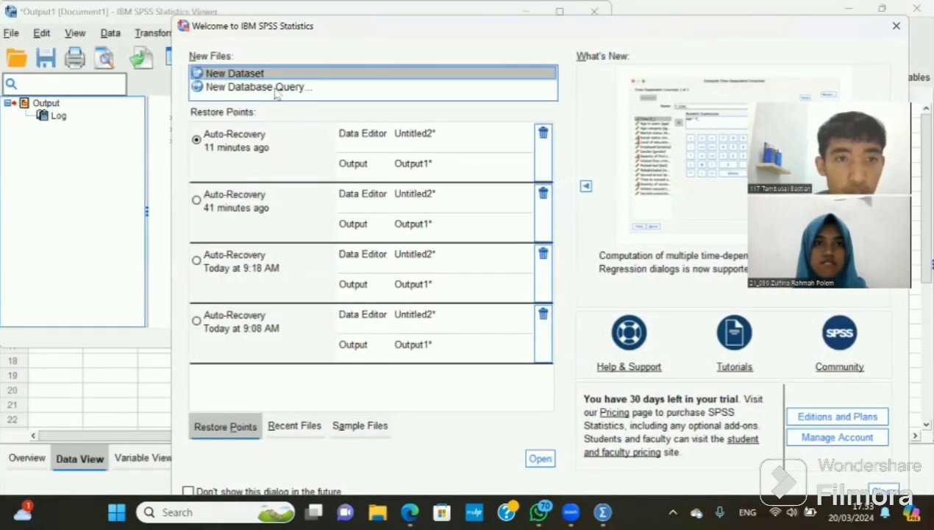
pyautogui.click(543, 460)
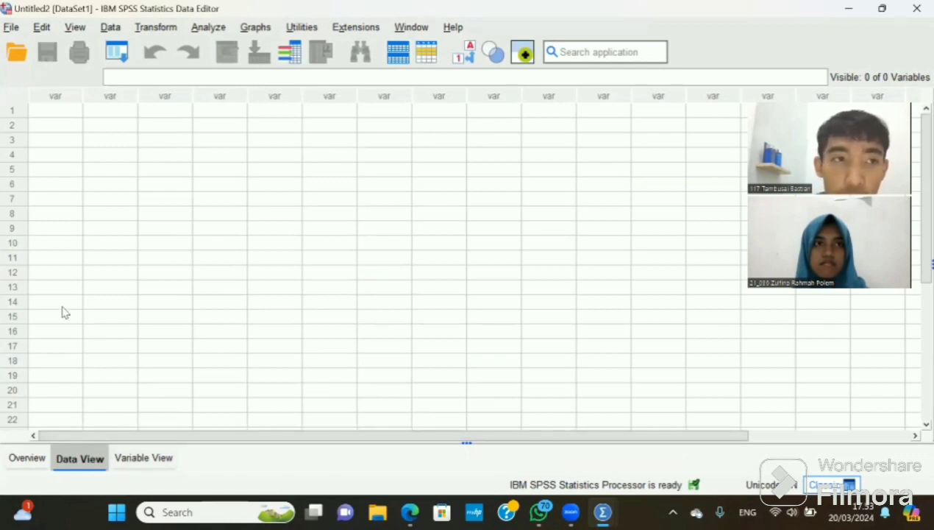
pyautogui.click(54, 112)
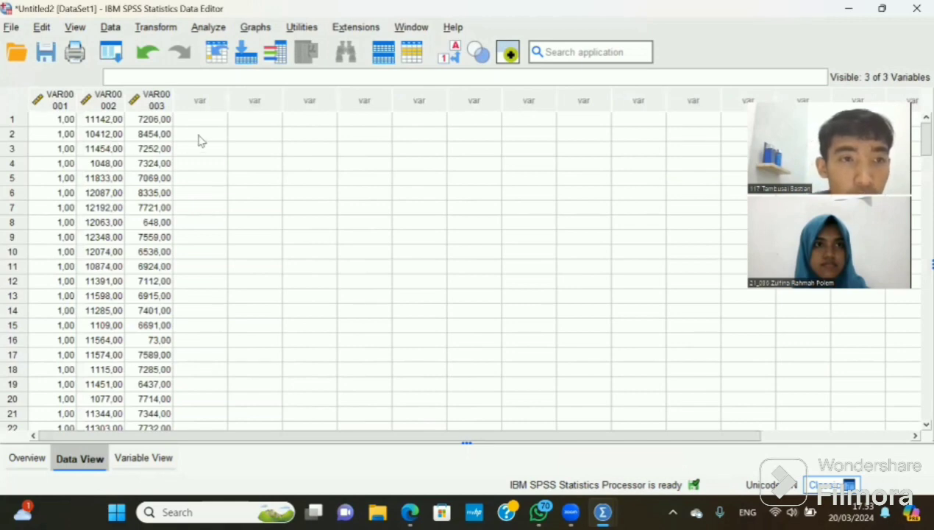
# Show the variable definitions and rename the first variable as Kelompok.
pyautogui.click(144, 459)
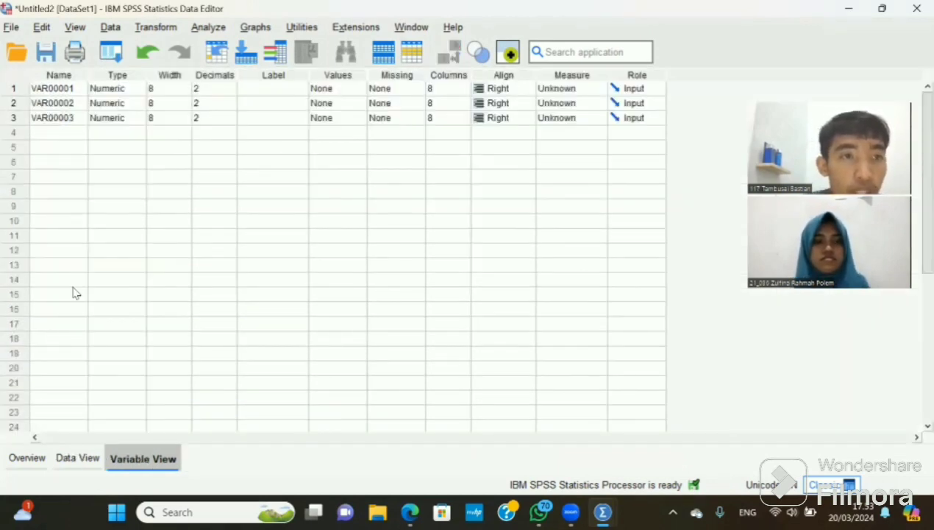
pyautogui.click(68, 88)
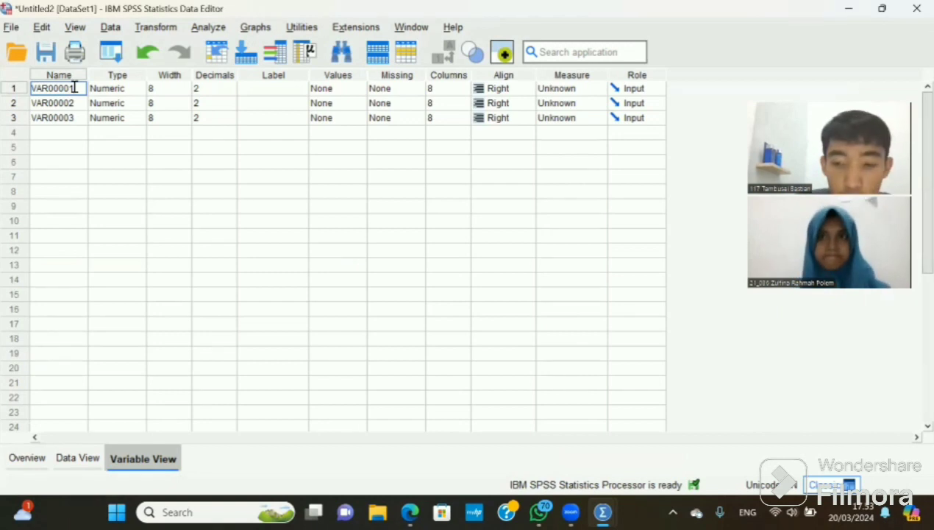
pyautogui.press('BackSpace')
pyautogui.press('BackSpace')
pyautogui.press('BackSpace')
pyautogui.press('BackSpace')
pyautogui.press('BackSpace')
pyautogui.press('BackSpace')
pyautogui.press('BackSpace')
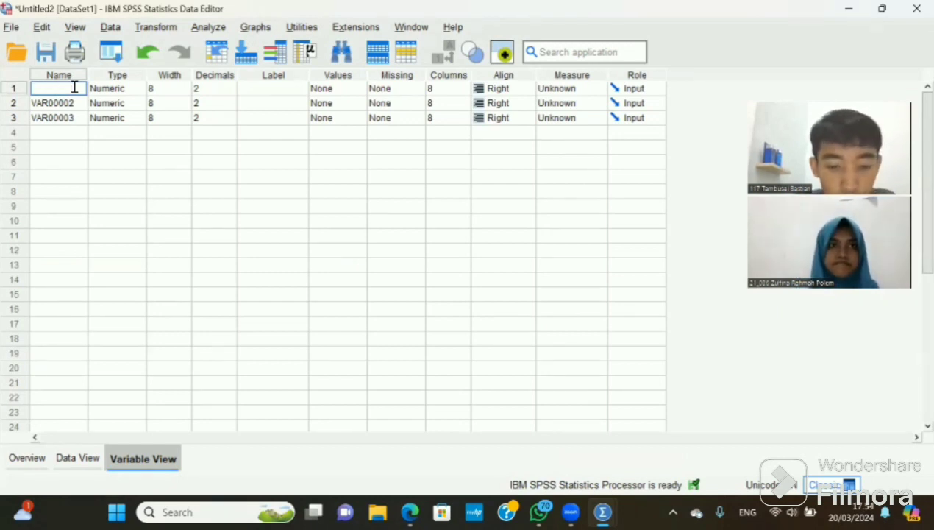
pyautogui.write('Kelompok')
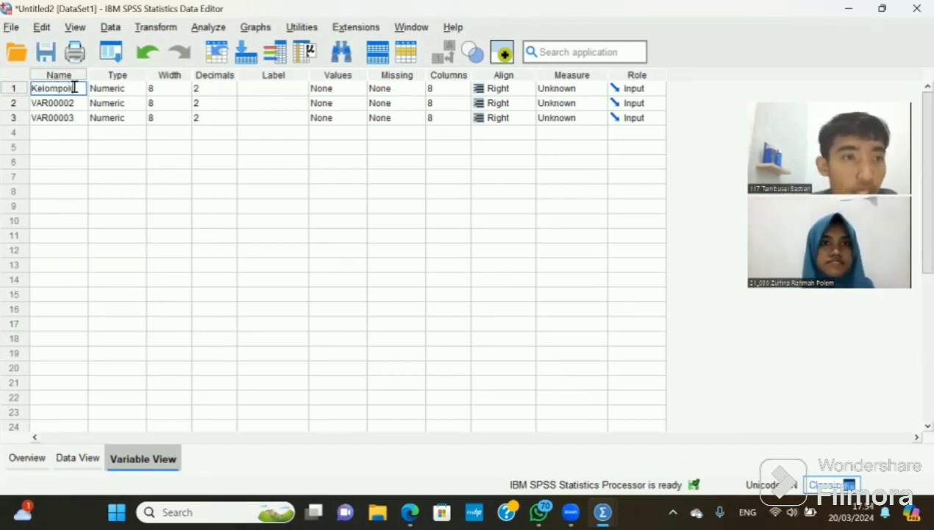
# Rename the second variable as Sistolik.
pyautogui.click(74, 103)
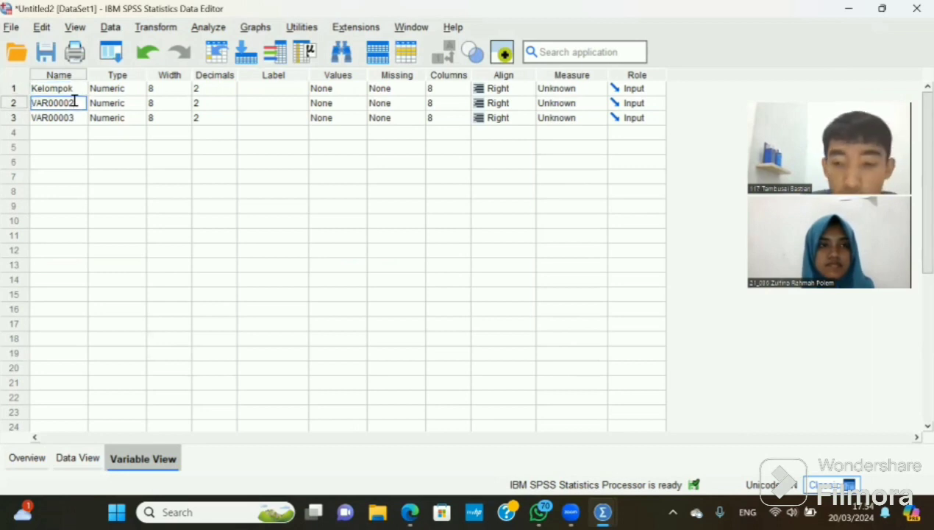
pyautogui.press('BackSpace')
pyautogui.press('BackSpace')
pyautogui.press('BackSpace')
pyautogui.press('BackSpace')
pyautogui.press('BackSpace')
pyautogui.press('BackSpace')
pyautogui.press('BackSpace')
pyautogui.press('BackSpace')
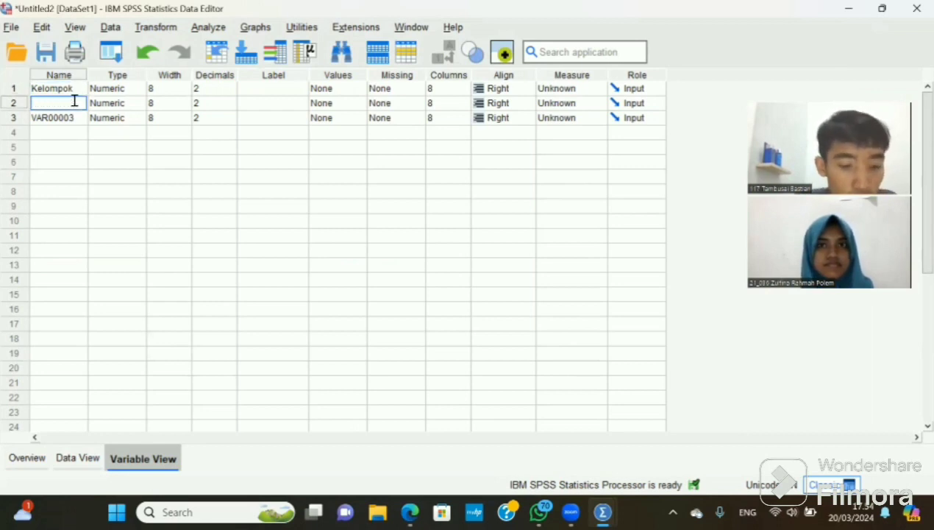
pyautogui.write('Sistolik')
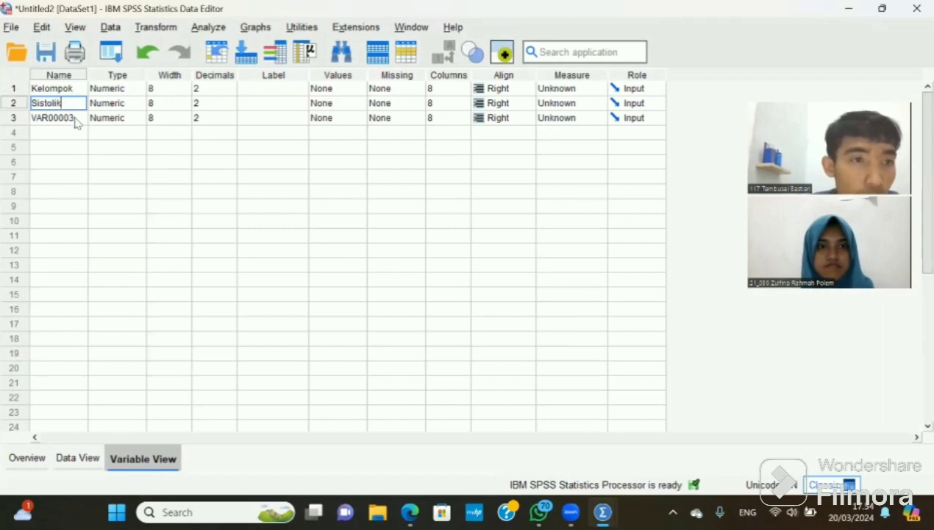
# Rename the third variable as Diastolik.
pyautogui.click(75, 117)
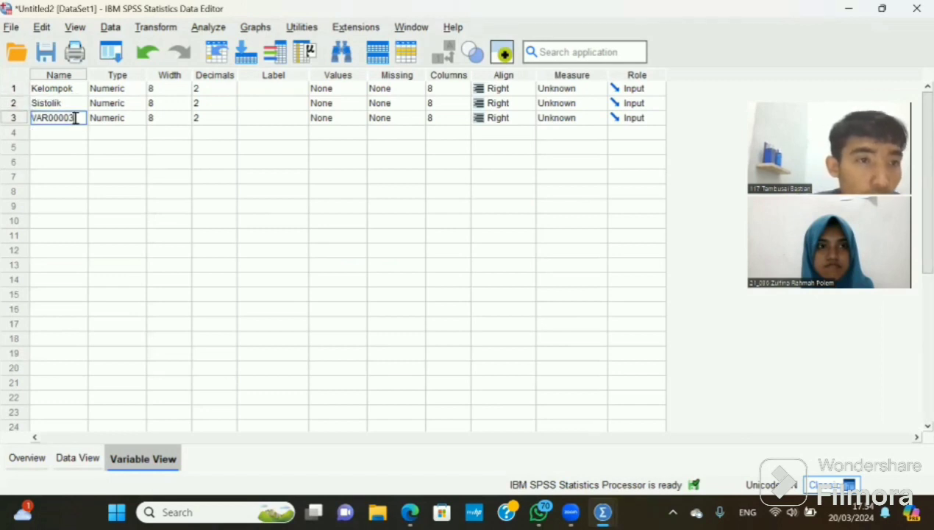
pyautogui.press('BackSpace')
pyautogui.press('BackSpace')
pyautogui.press('BackSpace')
pyautogui.press('BackSpace')
pyautogui.press('BackSpace')
pyautogui.press('BackSpace')
pyautogui.press('BackSpace')
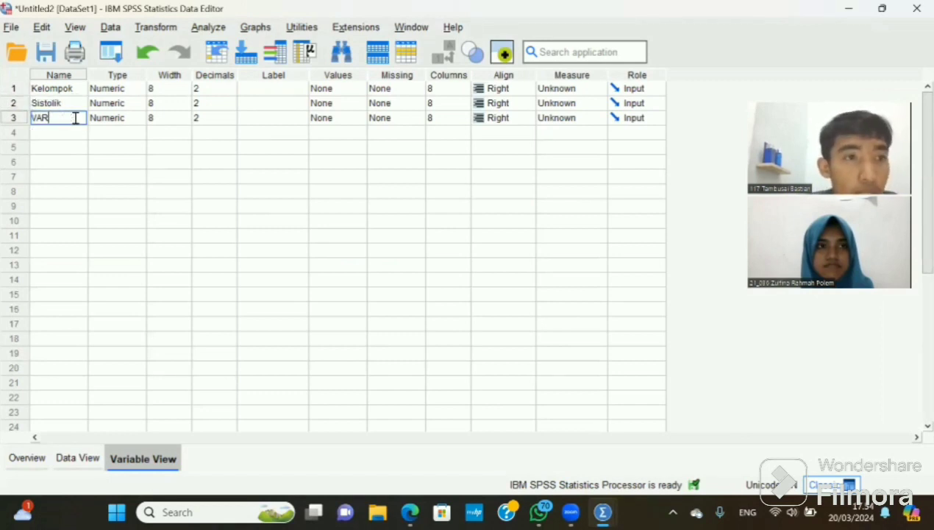
pyautogui.write('Di')
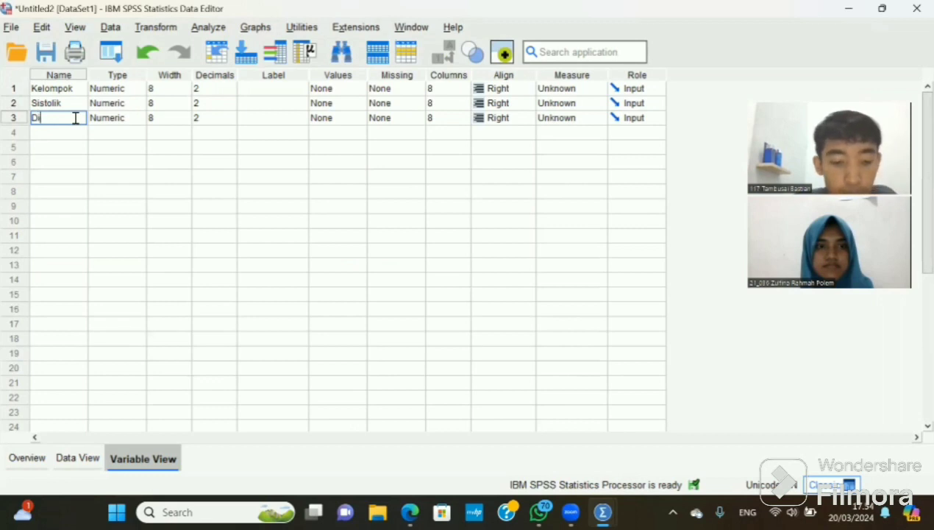
pyautogui.write('astolik')
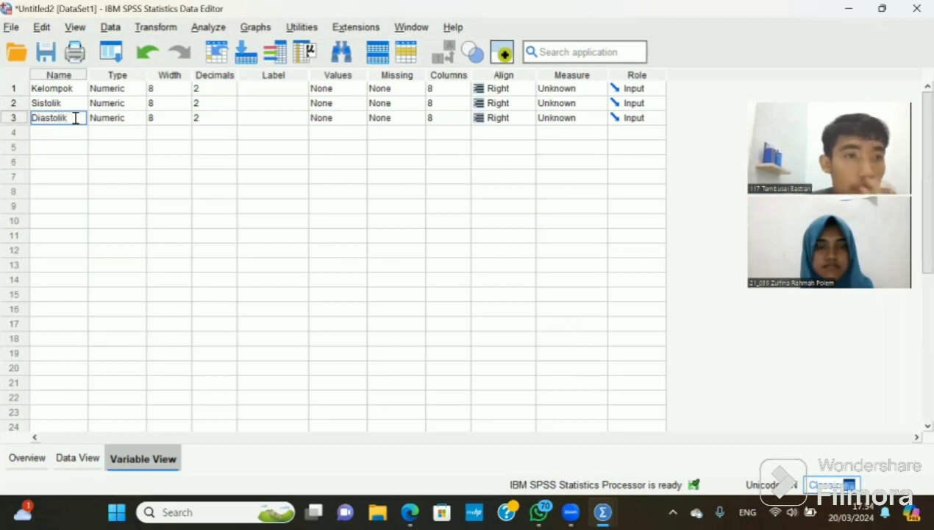
pyautogui.click(127, 139)
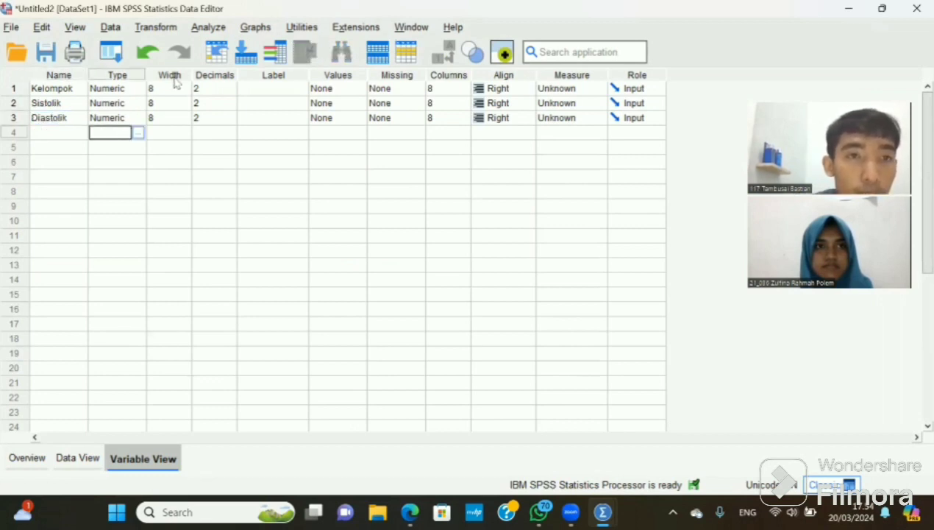
# Open the value labels of the Kelompok variable and label value 1 as "Kualitas Tidur Buruk".
pyautogui.click(333, 76)
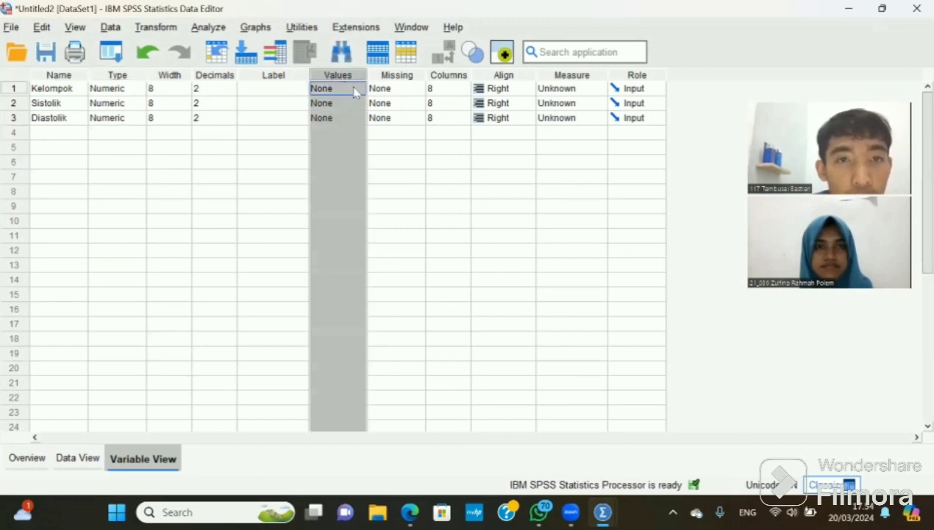
pyautogui.doubleClick(354, 92)
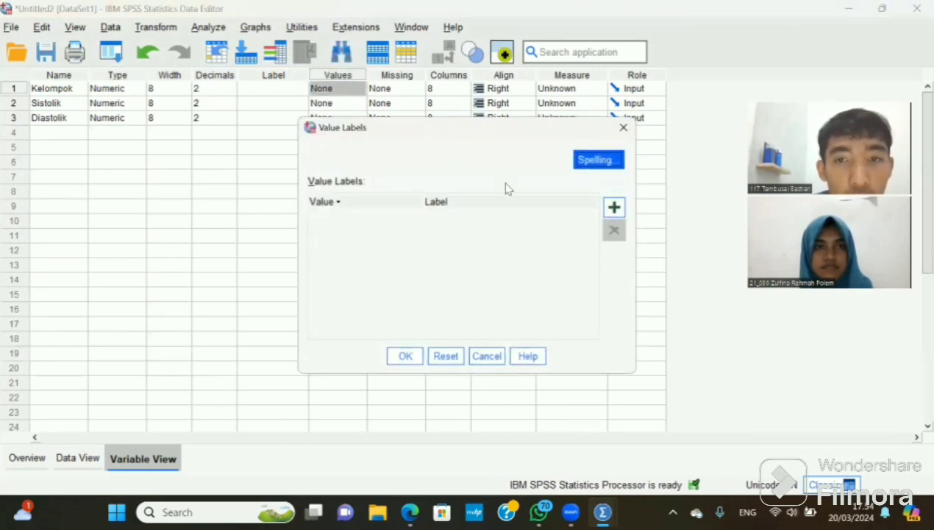
pyautogui.click(614, 209)
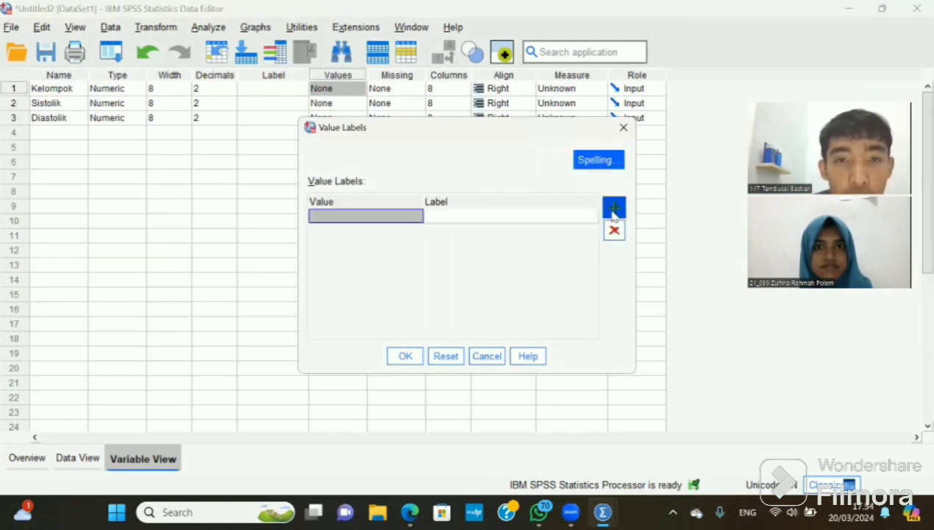
pyautogui.write('1')
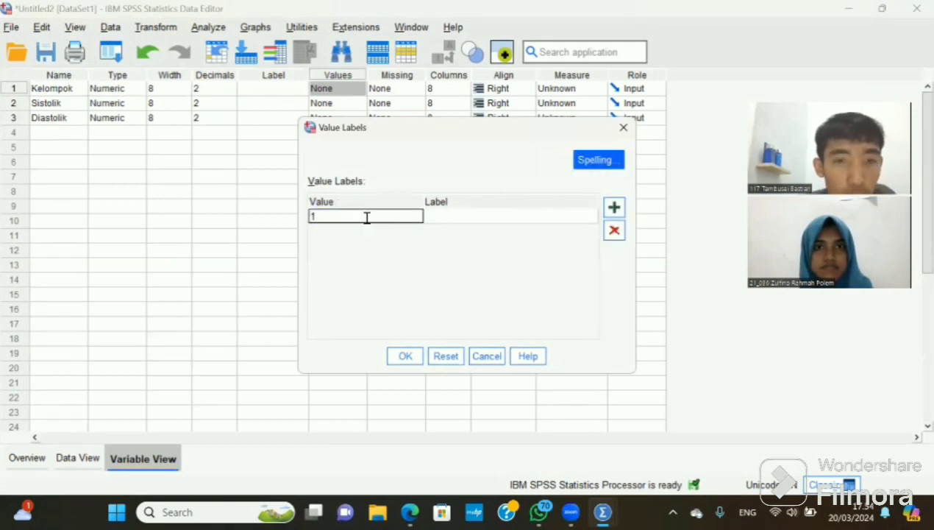
pyautogui.click(435, 216)
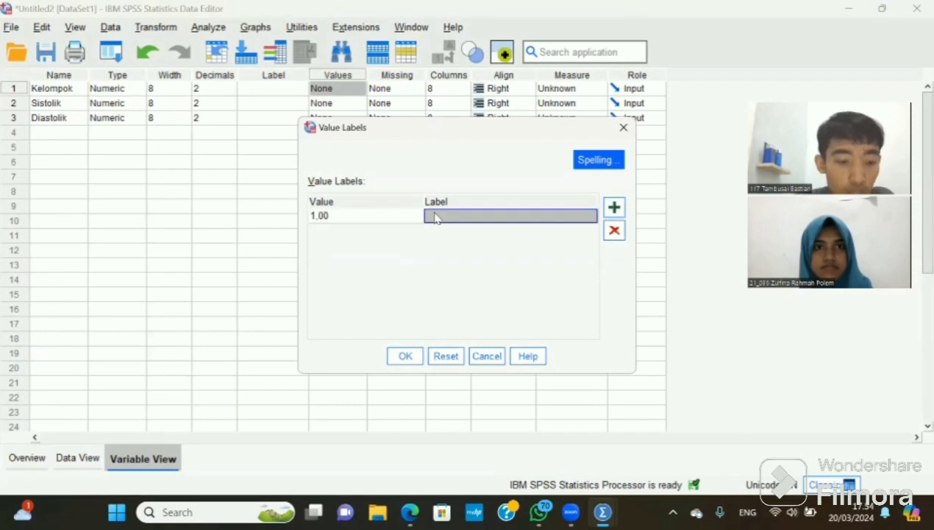
pyautogui.write('Kualitas Tidur Buru')
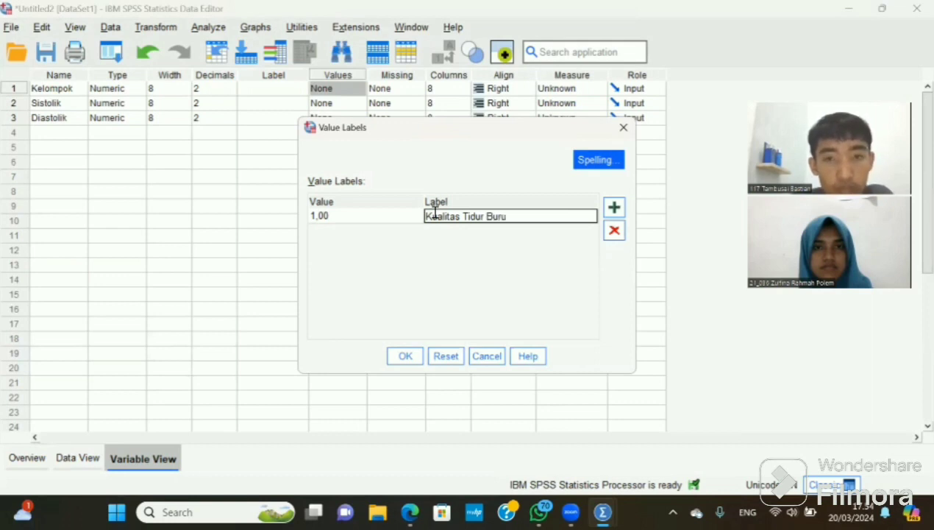
pyautogui.write('k')
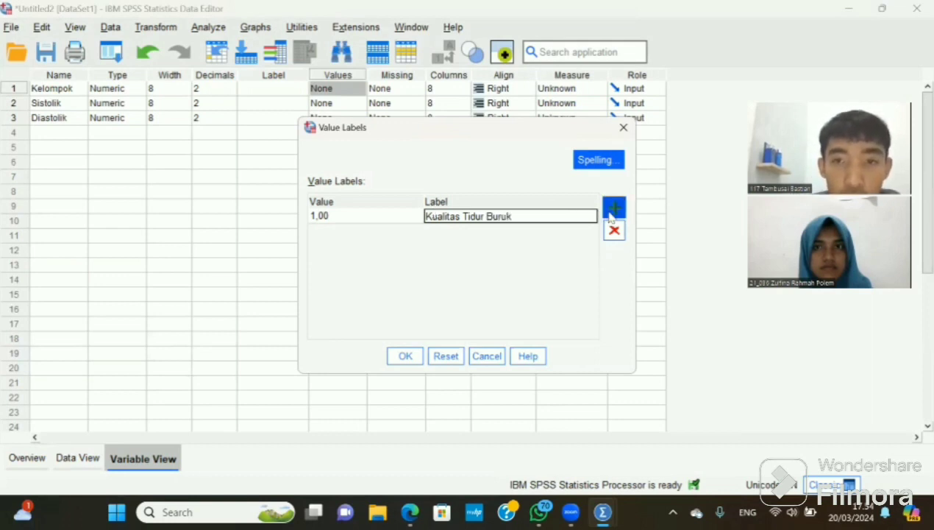
# Label value 2 of the Kelompok variable as "Kualitas Tidur Baik" and apply the value labels.
pyautogui.click(615, 208)
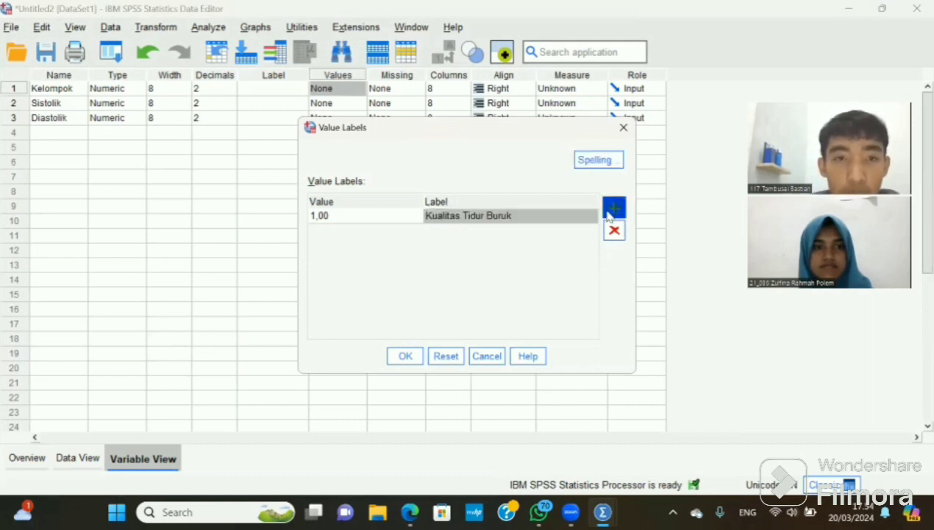
pyautogui.click(340, 222)
pyautogui.click(340, 231)
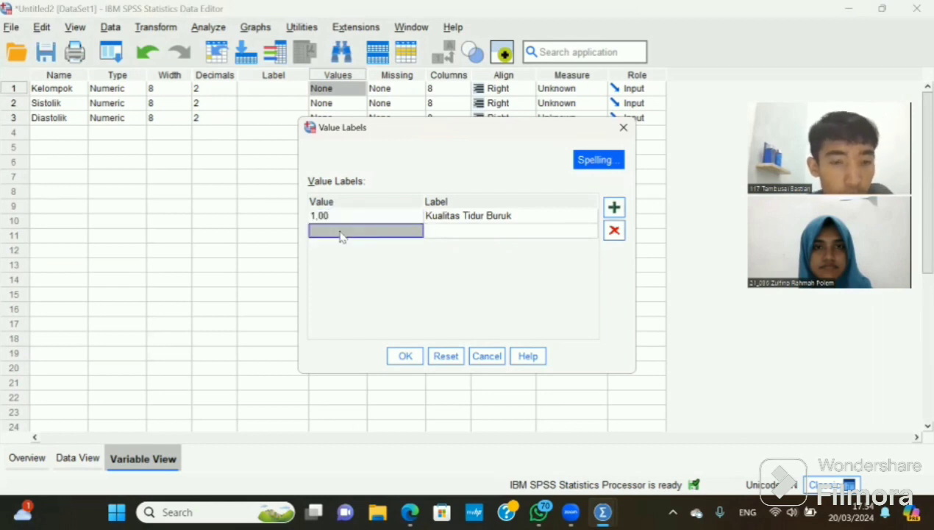
pyautogui.write('2')
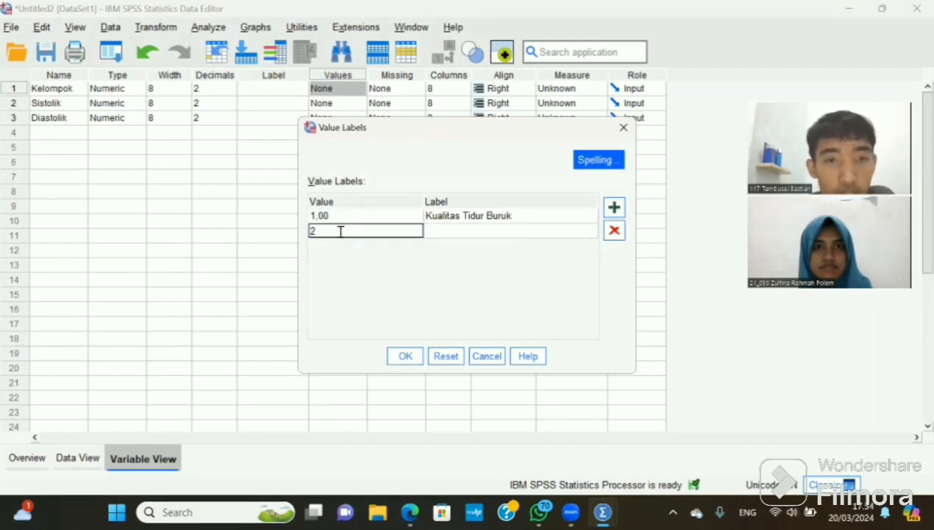
pyautogui.click(431, 233)
pyautogui.write('Kualitas Tidur Baik')
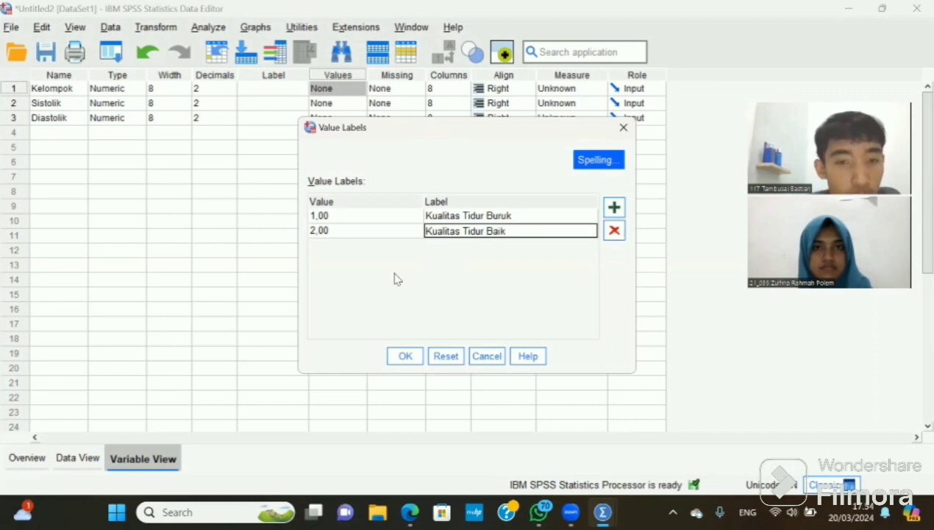
pyautogui.click(405, 356)
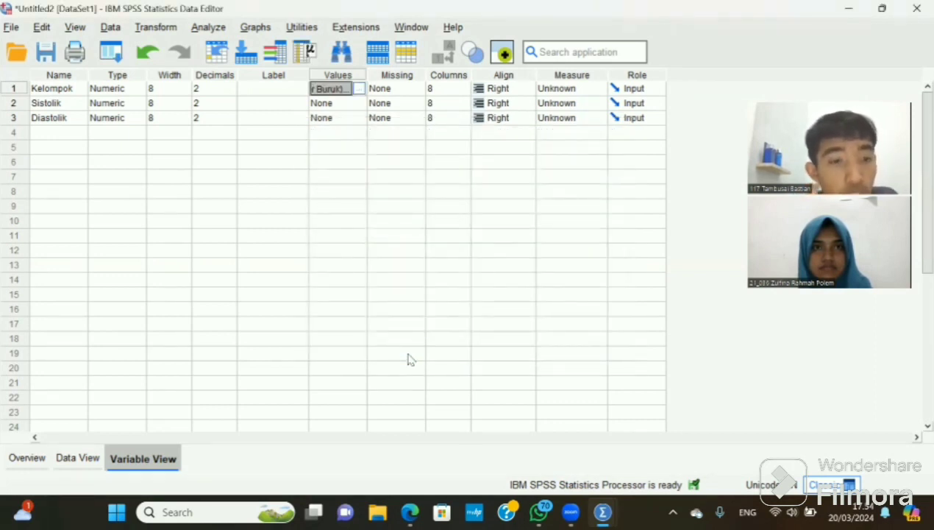
# Show the data and start an Independent-Samples T Test with Kelompok as the grouping variable.
pyautogui.click(67, 460)
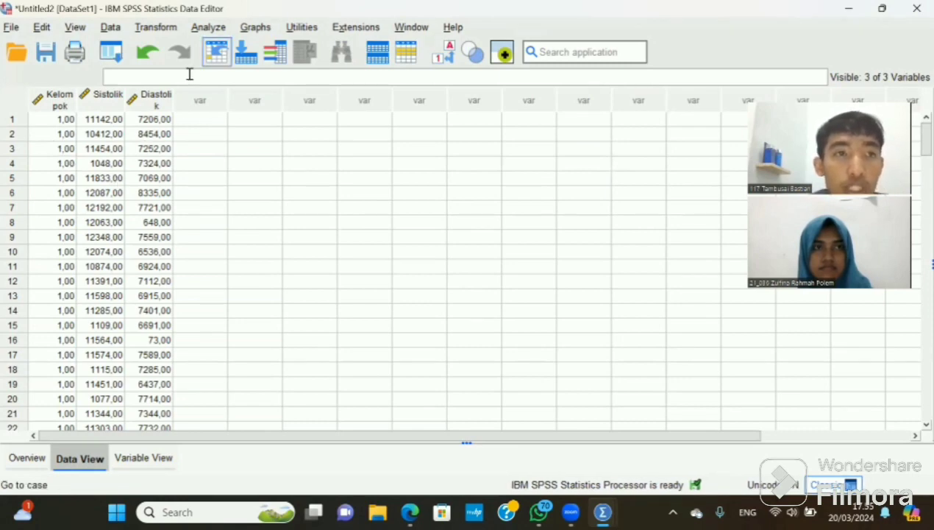
pyautogui.click(208, 28)
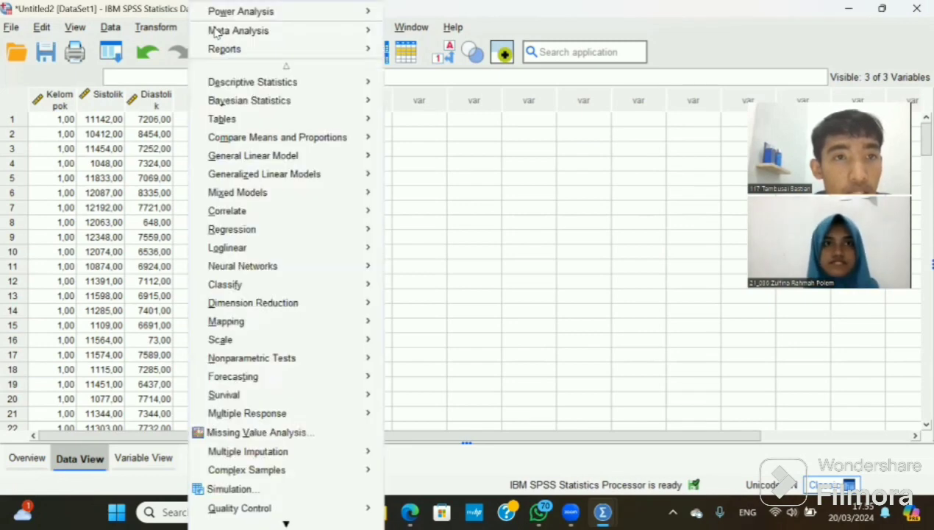
pyautogui.moveTo(271, 137)
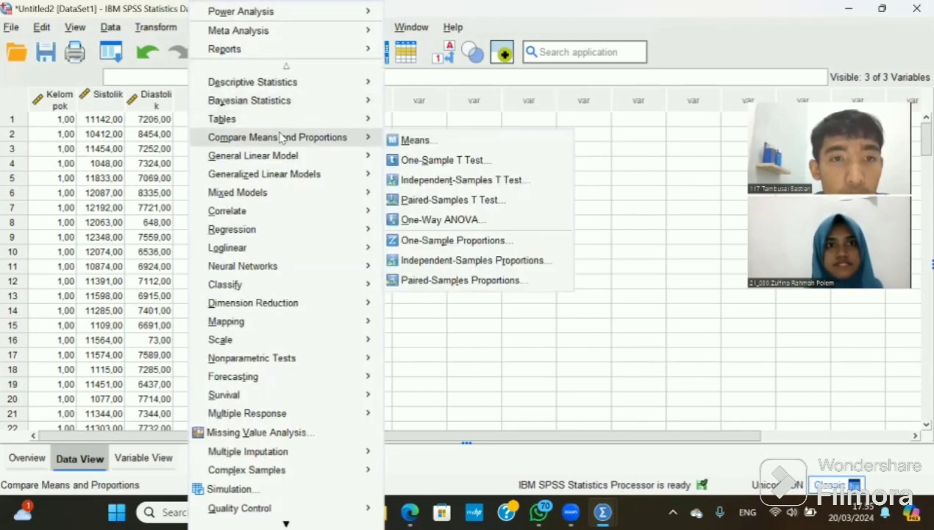
pyautogui.click(429, 184)
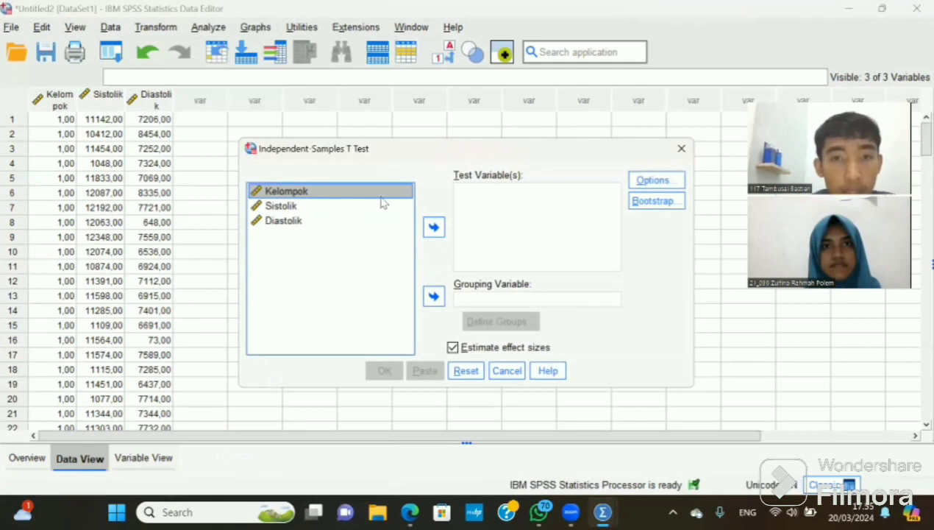
pyautogui.click(289, 194)
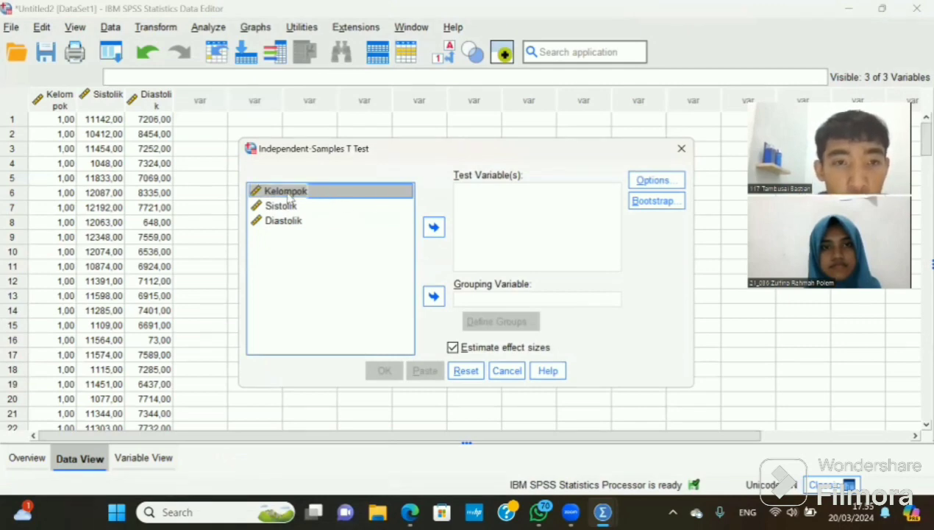
pyautogui.click(434, 296)
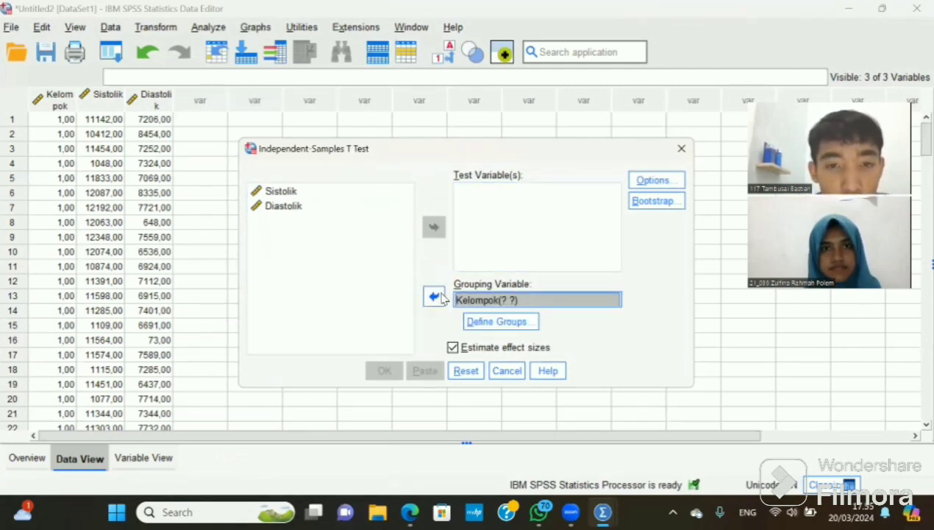
# Add Sistolik and Diastolik as the test variables of the Independent-Samples T Test.
pyautogui.click(284, 195)
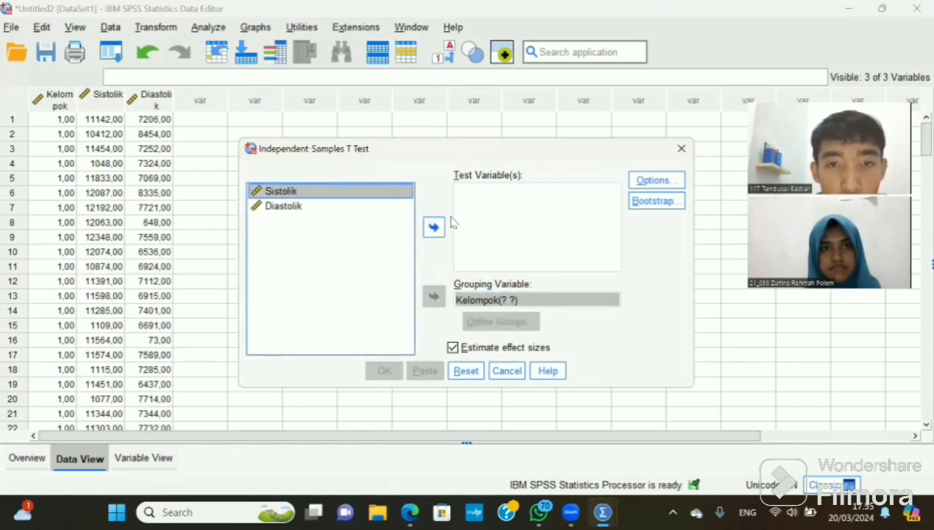
pyautogui.click(434, 226)
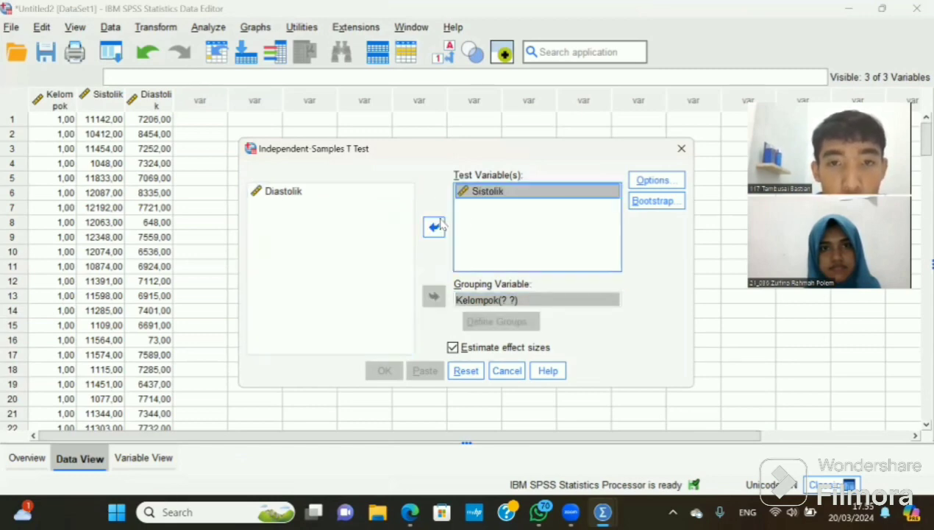
pyautogui.click(300, 192)
pyautogui.click(433, 228)
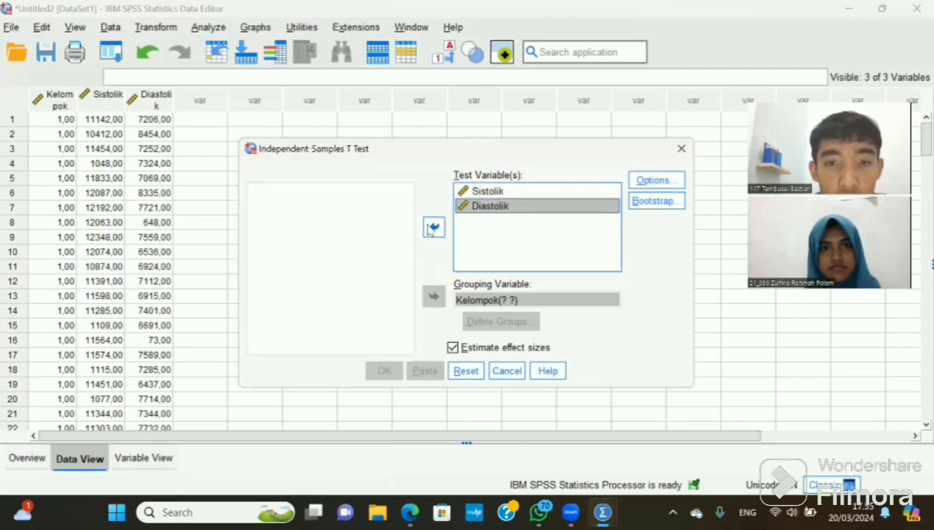
# Define the Kelompok groups with the values 1 and 2 and run the t test.
pyautogui.click(486, 301)
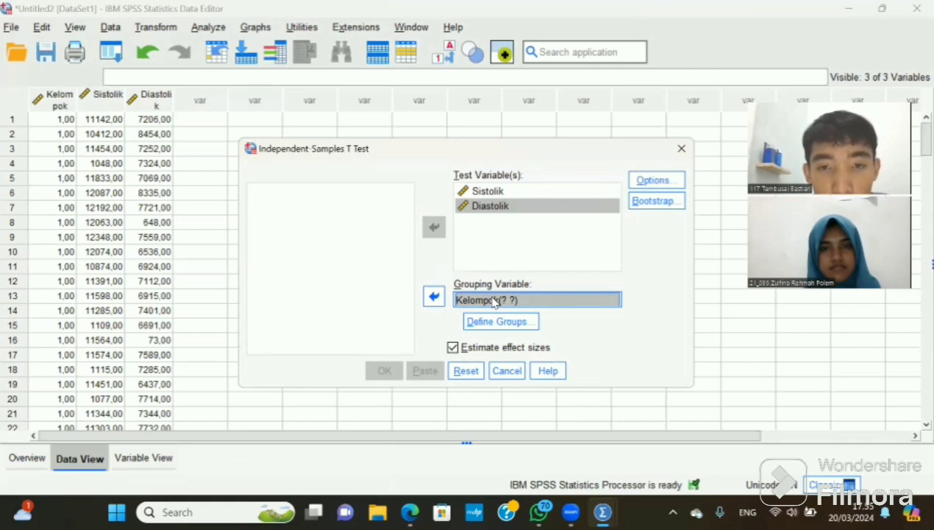
pyautogui.click(496, 321)
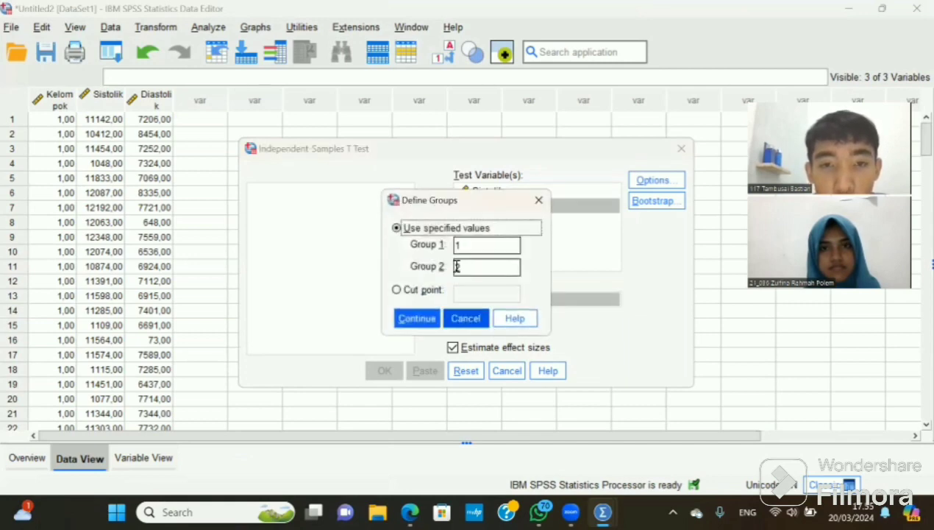
pyautogui.click(416, 318)
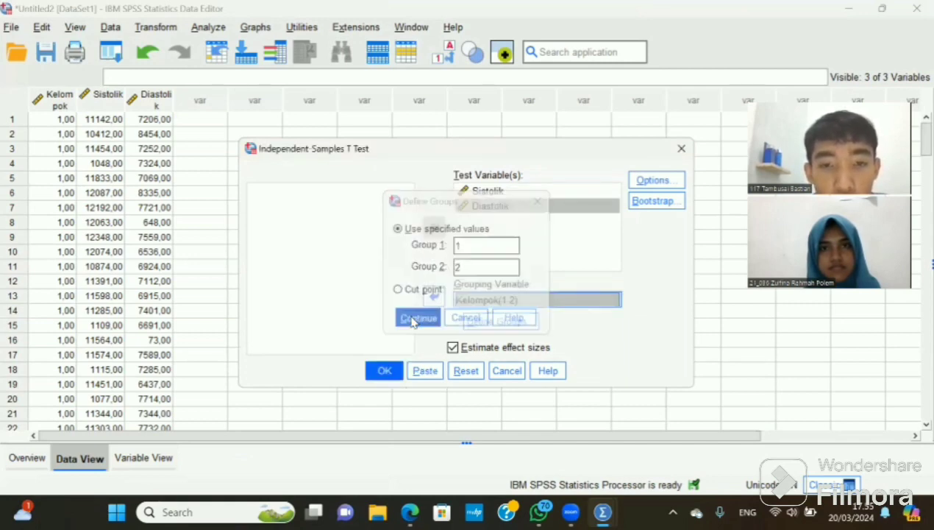
pyautogui.click(384, 371)
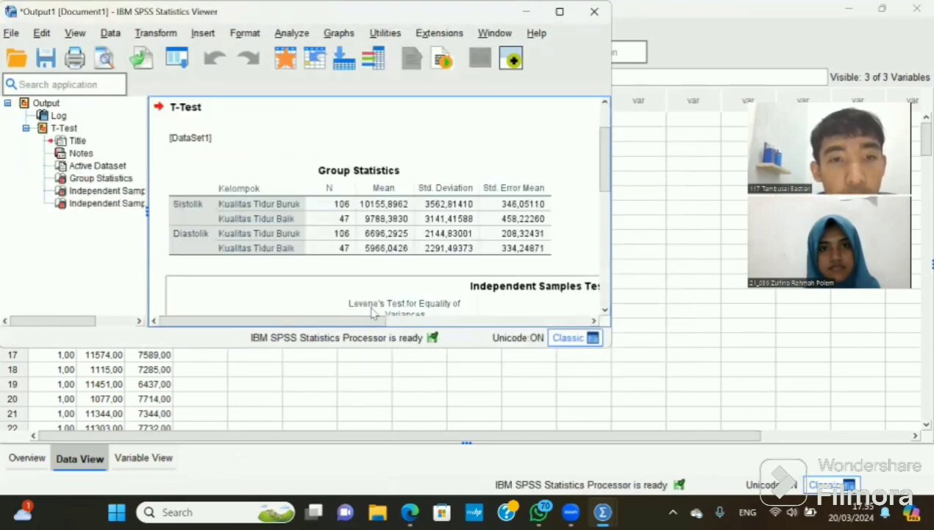
# Examine the t-test output, including the Group Statistics and Independent Samples Test tables for Sistolik and Diastolik.
pyautogui.click(405, 206)
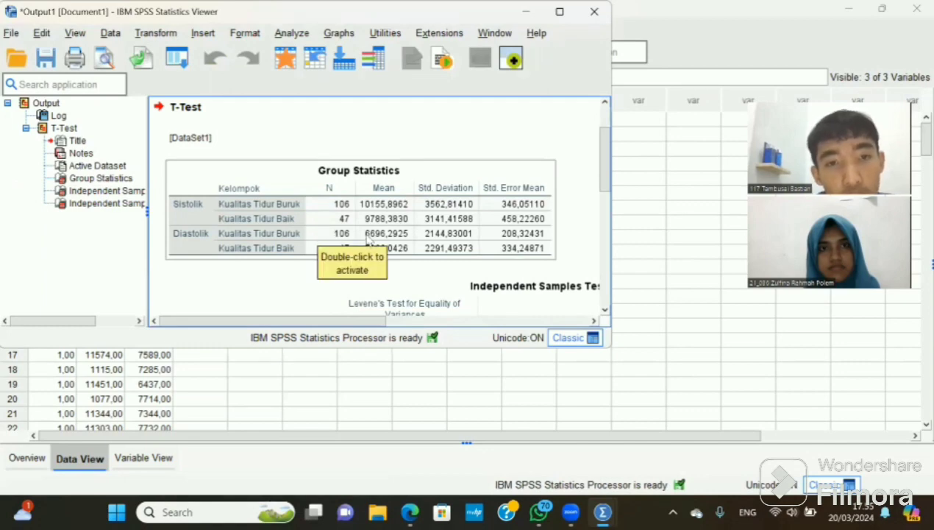
pyautogui.click(397, 210)
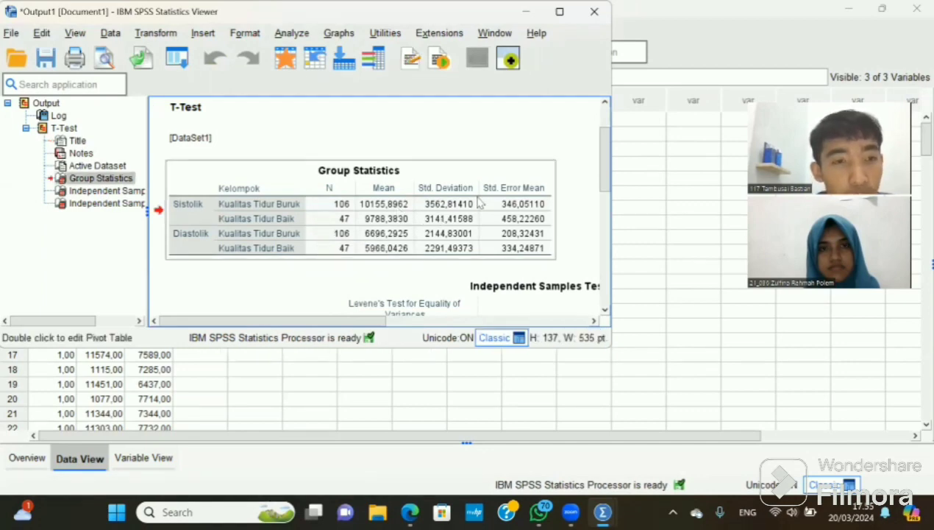
pyautogui.scroll(-2, 359, 229)
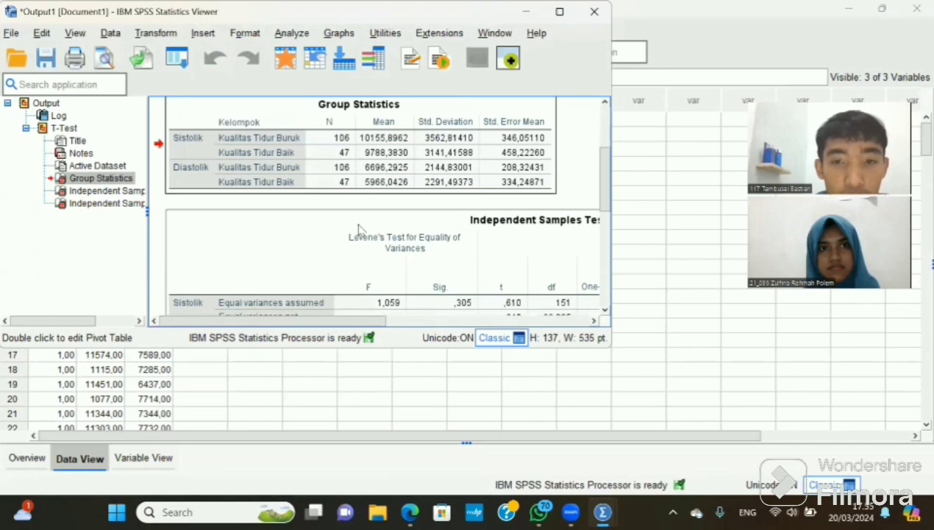
pyautogui.scroll(-4, 360, 230)
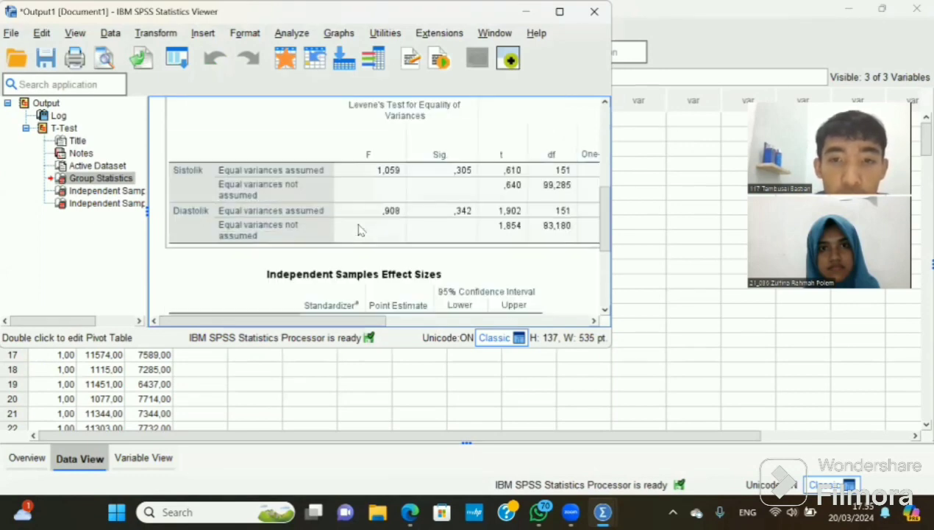
pyautogui.hscroll(3, 360, 229)
pyautogui.hscroll(2, 360, 230)
pyautogui.hscroll(-5, 359, 229)
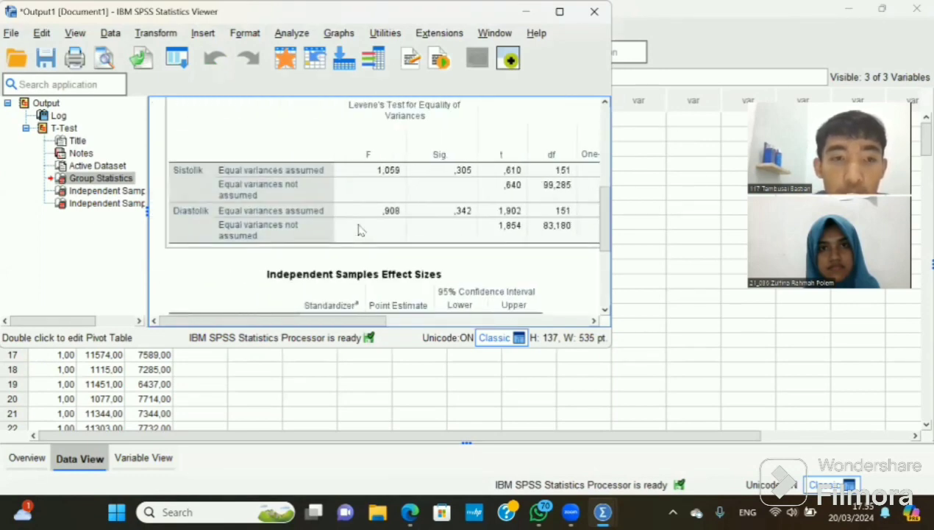
pyautogui.scroll(5, 360, 230)
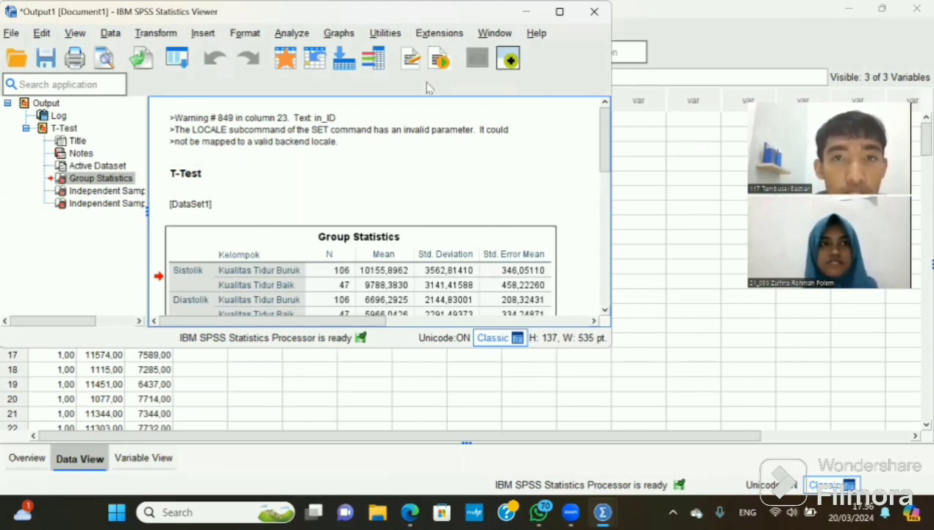
# Return to the data and start the legacy nonparametric 2 Independent Samples test with Kelompok as the grouping variable.
pyautogui.click(527, 15)
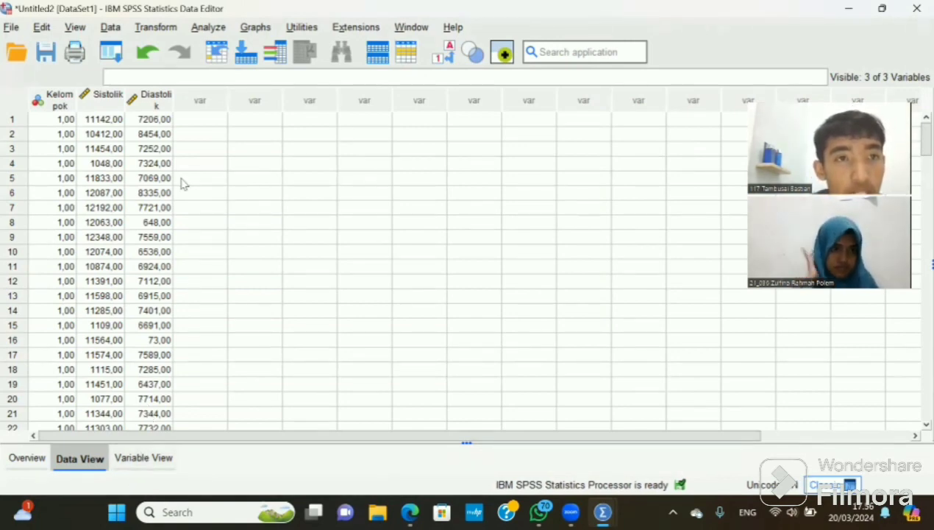
pyautogui.click(216, 28)
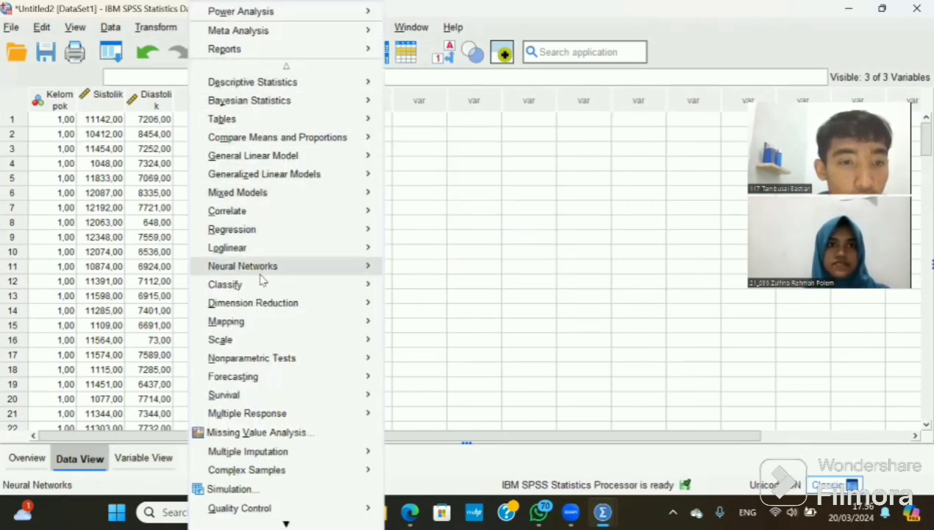
pyautogui.moveTo(277, 362)
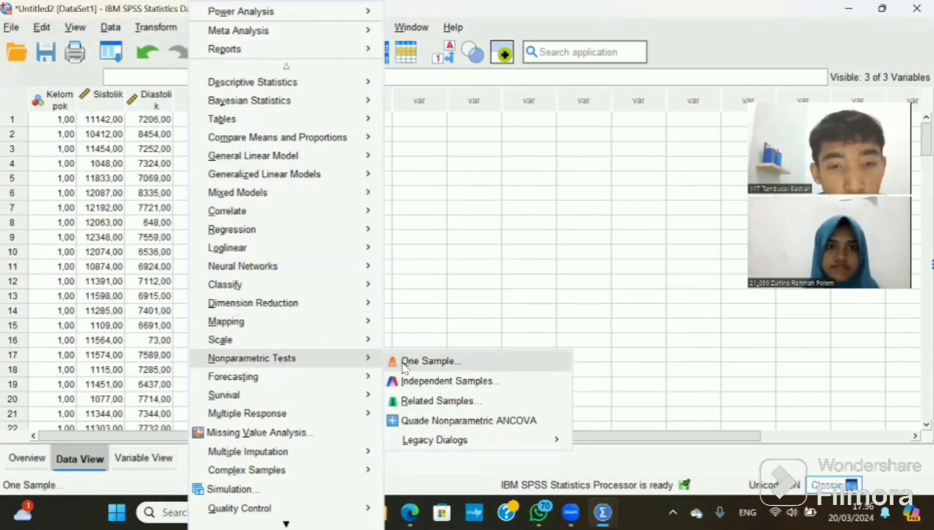
pyautogui.moveTo(437, 444)
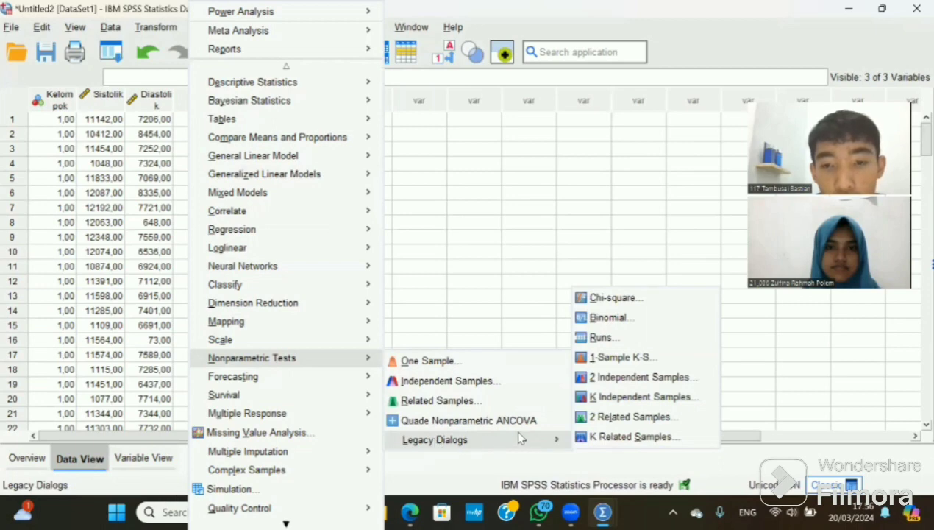
pyautogui.moveTo(554, 436)
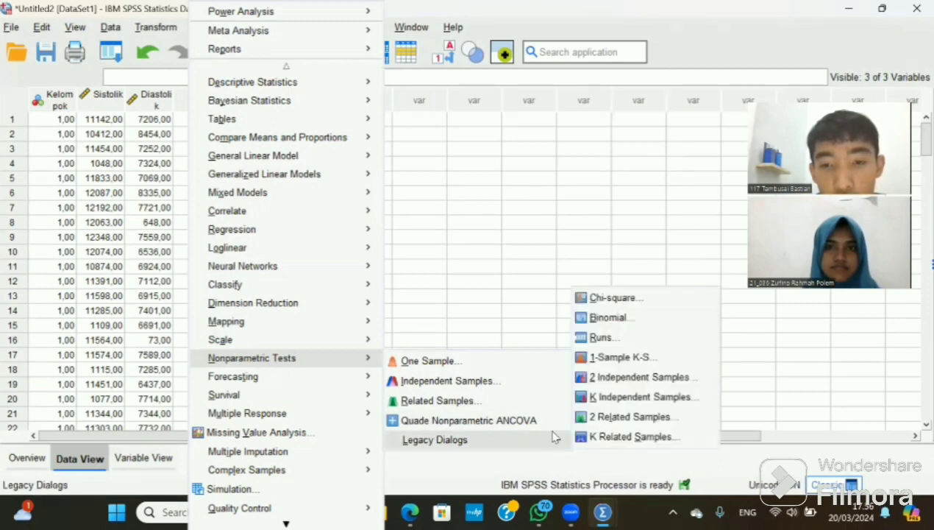
pyautogui.click(610, 378)
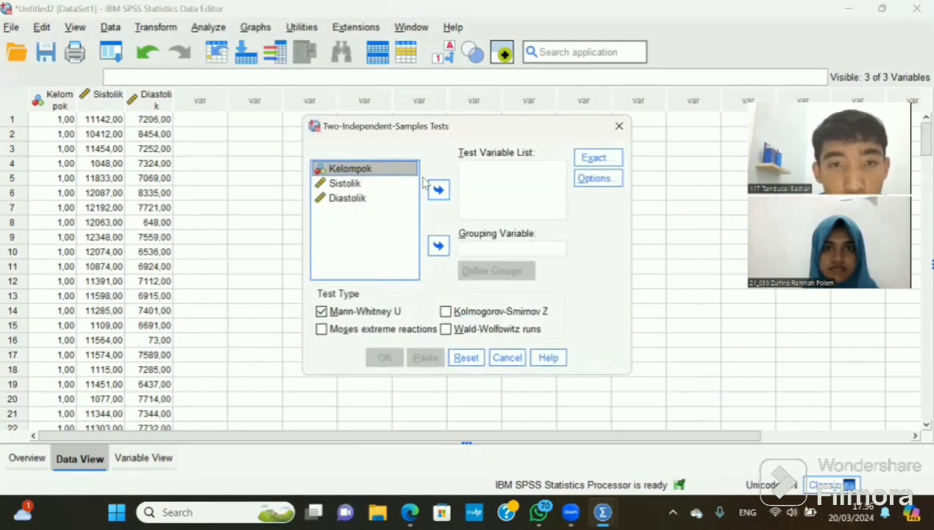
pyautogui.click(440, 245)
# Add Sistolik and Diastolik to the test variables of the Mann-Whitney U test.
pyautogui.click(337, 170)
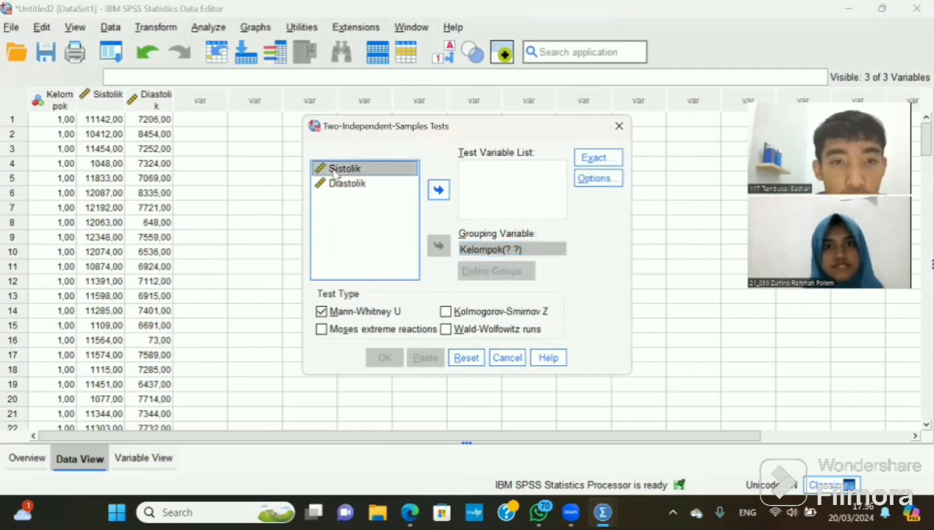
pyautogui.click(438, 189)
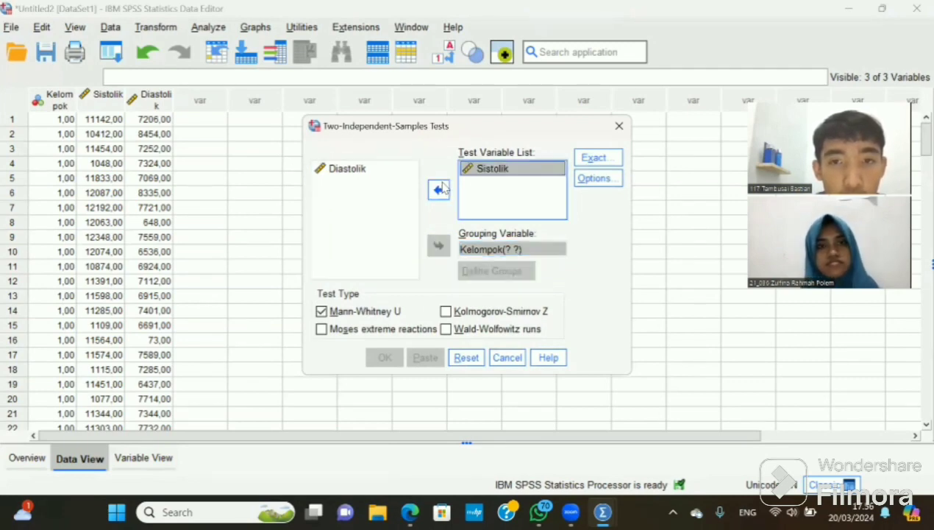
pyautogui.click(379, 170)
pyautogui.click(435, 190)
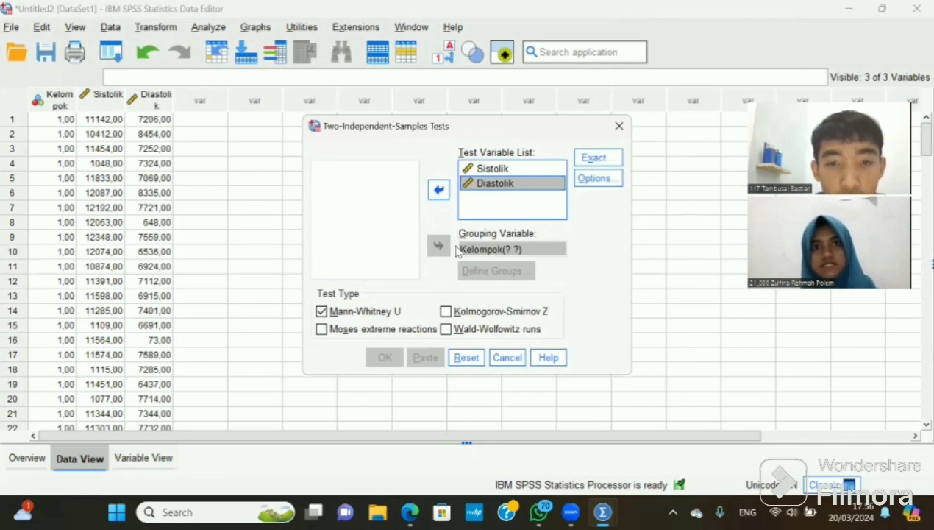
# Define the Kelompok groups as 1 and 2 for the two-independent-samples test and run the Mann-Whitney U test.
pyautogui.click(490, 250)
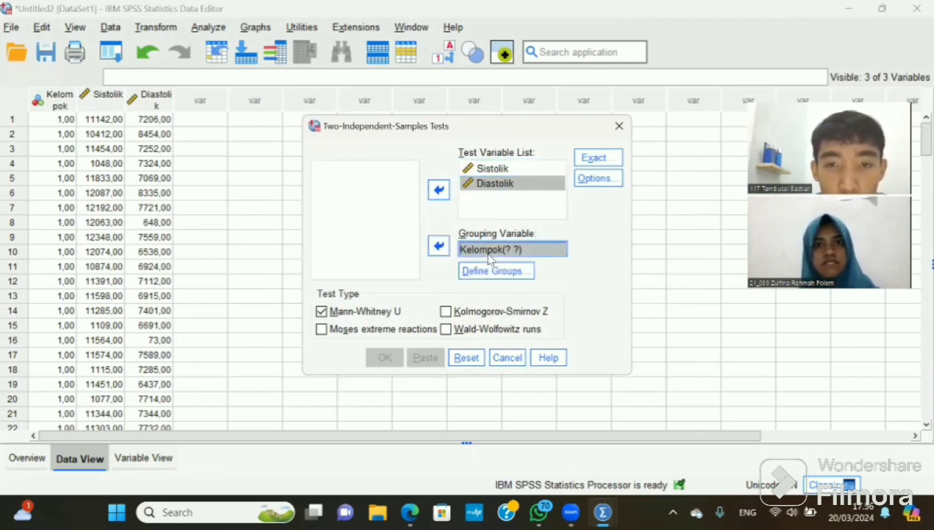
pyautogui.click(497, 270)
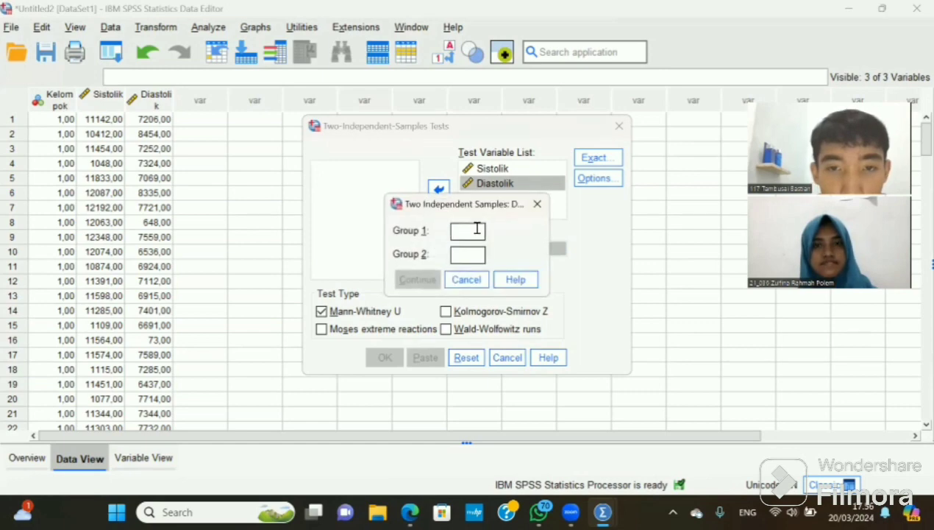
pyautogui.write('1')
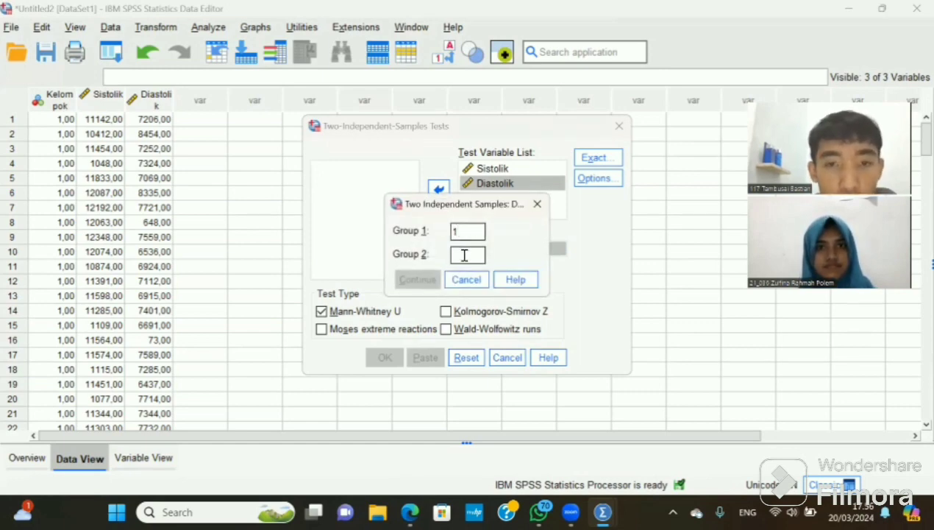
pyautogui.click(464, 256)
pyautogui.write('2')
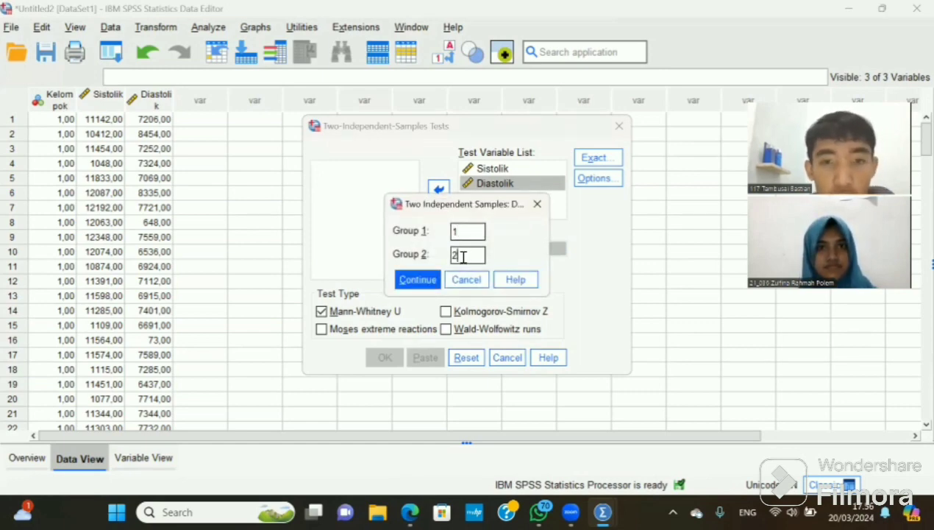
pyautogui.click(420, 281)
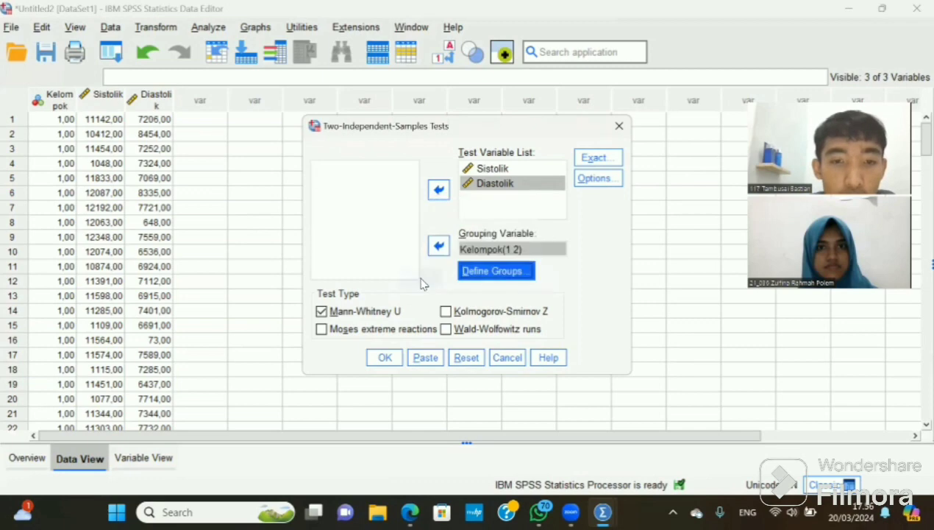
pyautogui.click(383, 357)
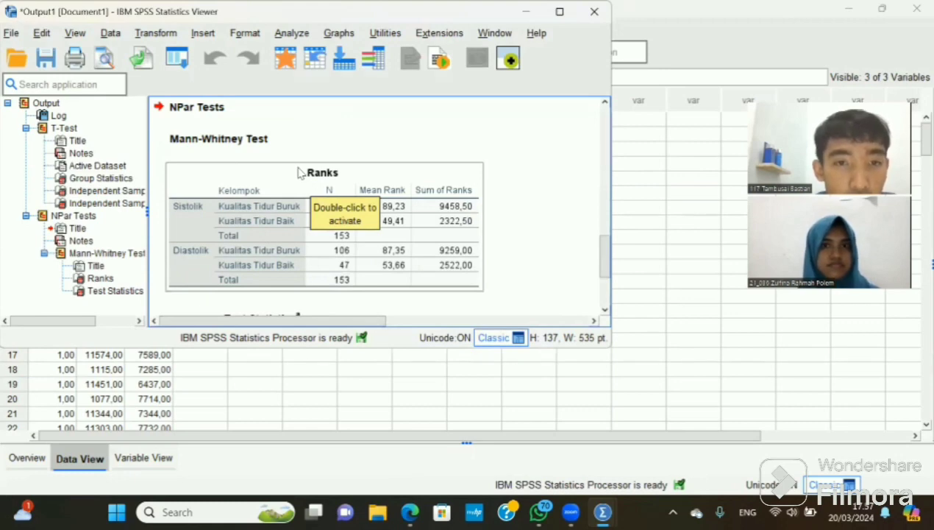
# Examine the Mann-Whitney output, including the Ranks and Test Statistics tables for Sistolik and Diastolik.
pyautogui.scroll(-3, 289, 212)
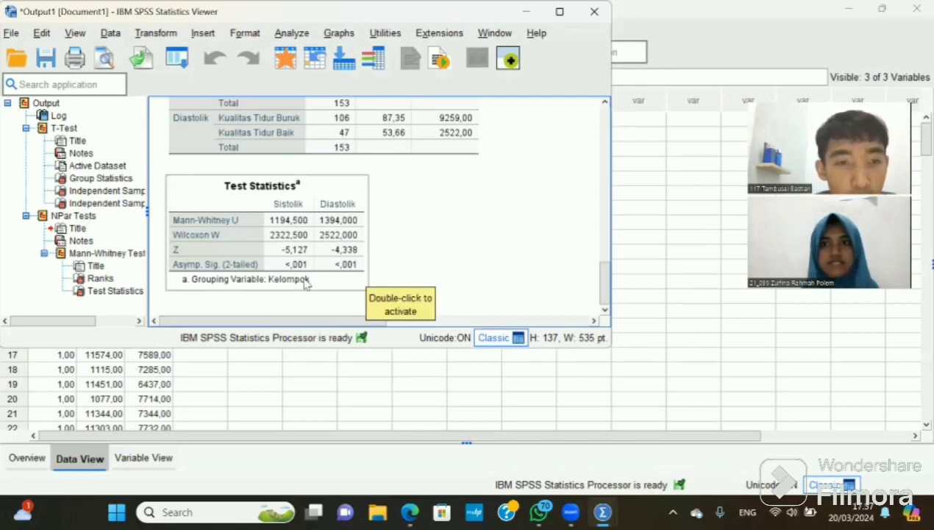
pyautogui.scroll(-1, 413, 272)
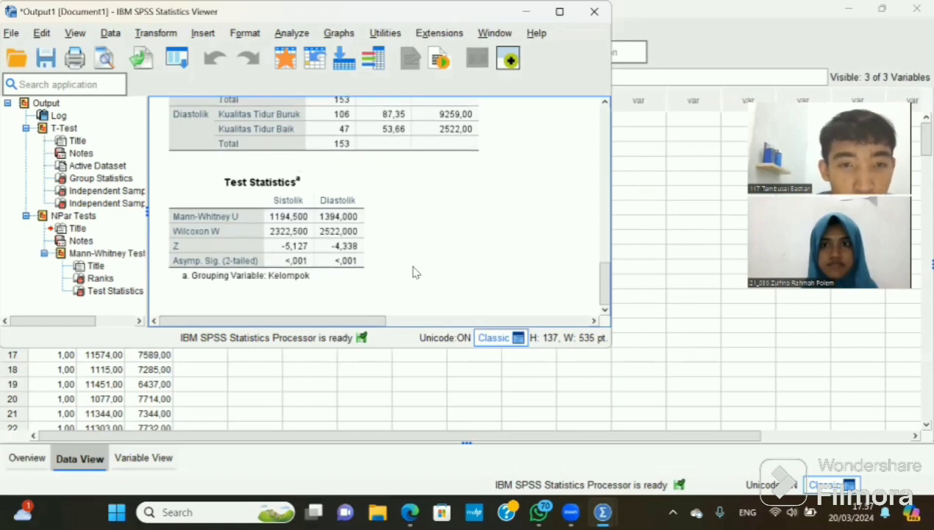
pyautogui.scroll(3, 413, 272)
pyautogui.scroll(-3, 413, 272)
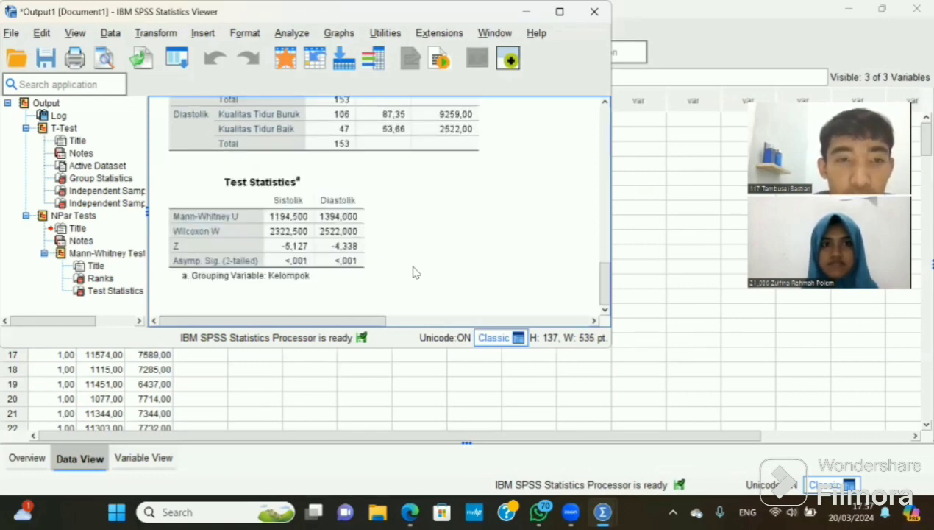